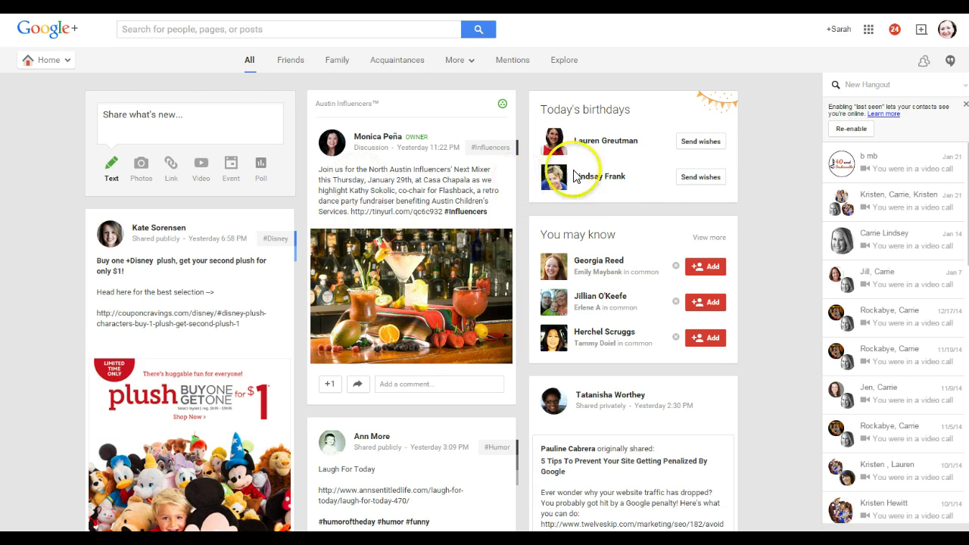
Go from the Google+ home stream to the Hangouts page through the Home navigation menu
{"action": "left_click", "coordinate": [41, 60]}
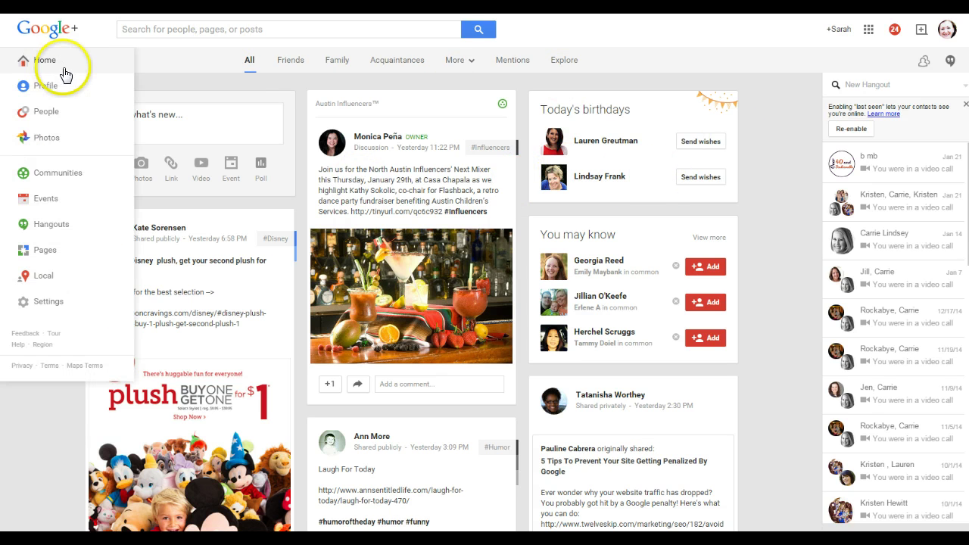
{"action": "left_click", "coordinate": [50, 227]}
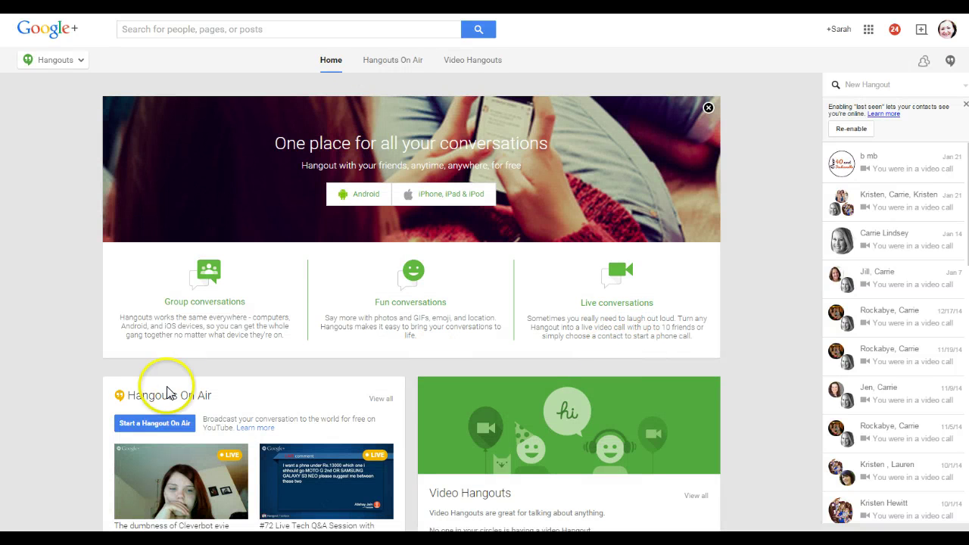
Start a new Hangout On Air titled 'The Blogging Bunch - How to Do a Google Hangout'
{"action": "left_click", "coordinate": [157, 425]}
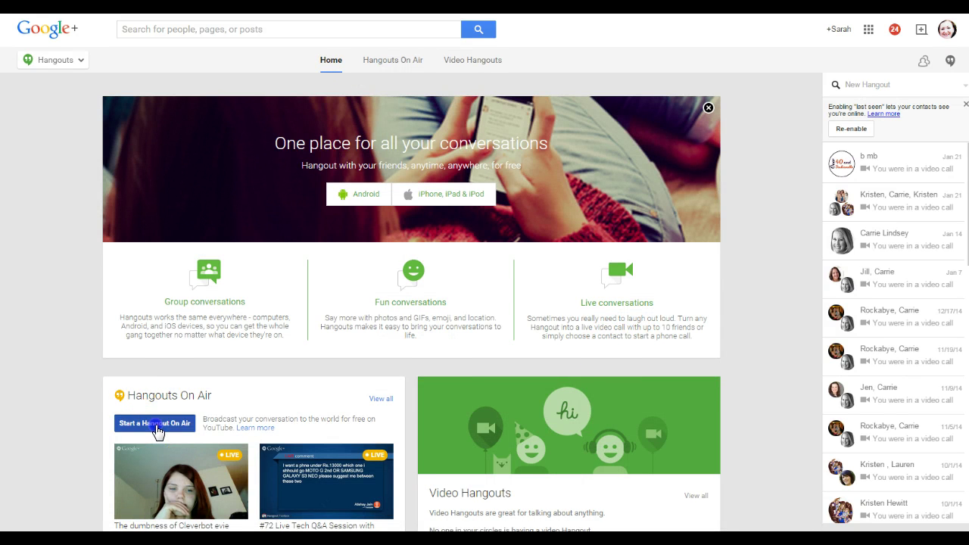
{"action": "left_click", "coordinate": [427, 144]}
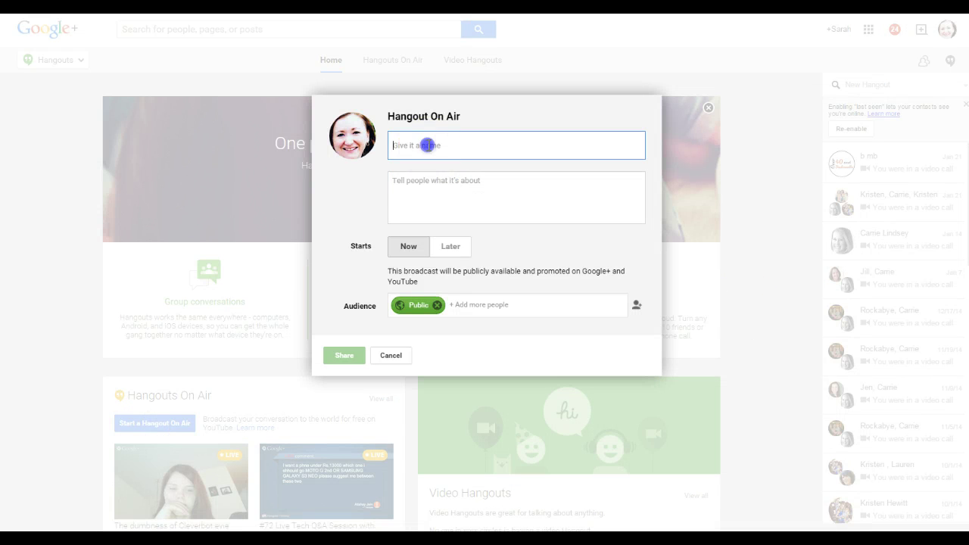
{"action": "type", "text": "The Blogging"}
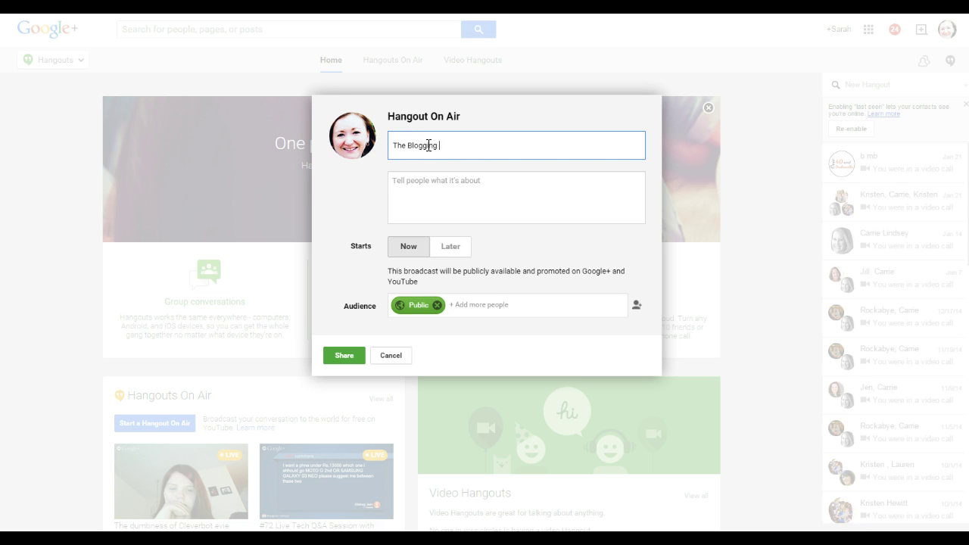
{"action": "type", "text": " Bunch - How to Do a Google Hangout"}
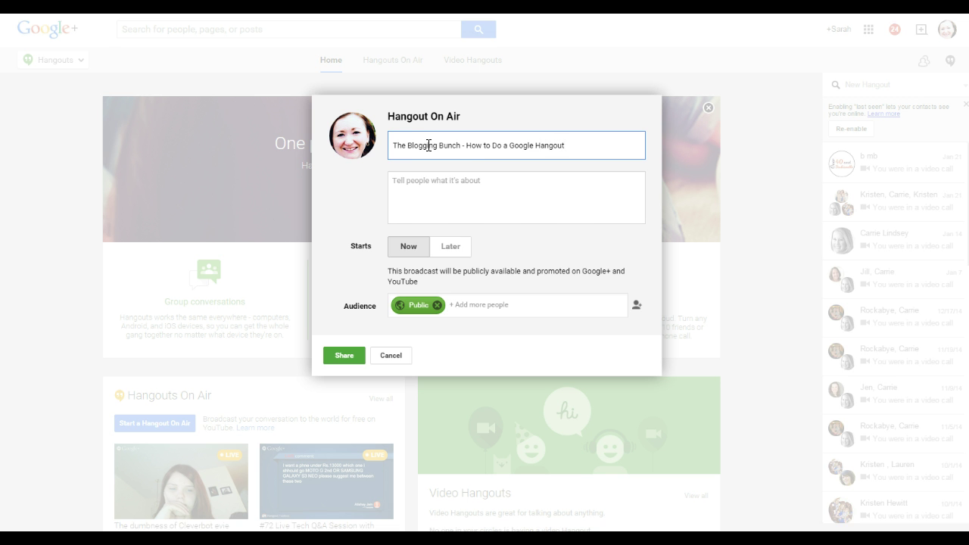
{"action": "left_click", "coordinate": [454, 185]}
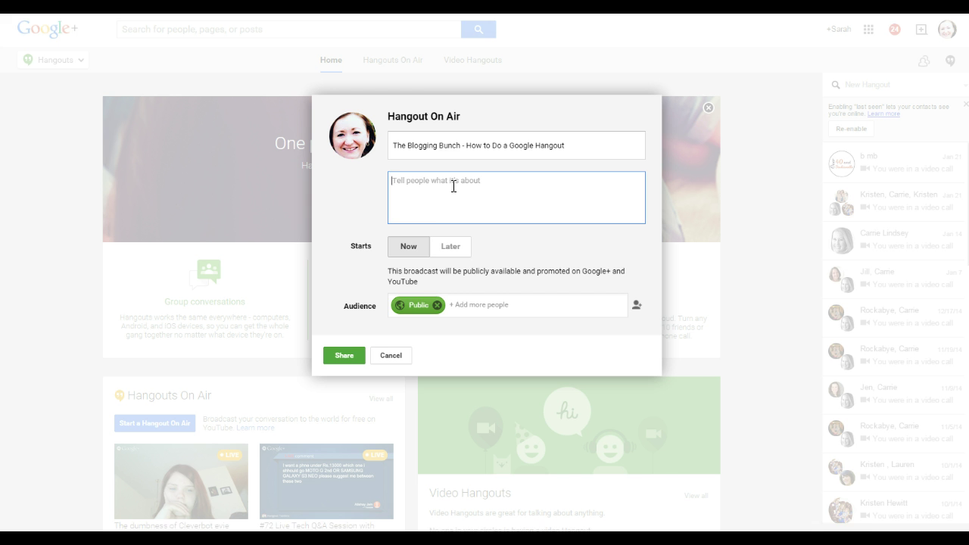
{"action": "left_click", "coordinate": [451, 247]}
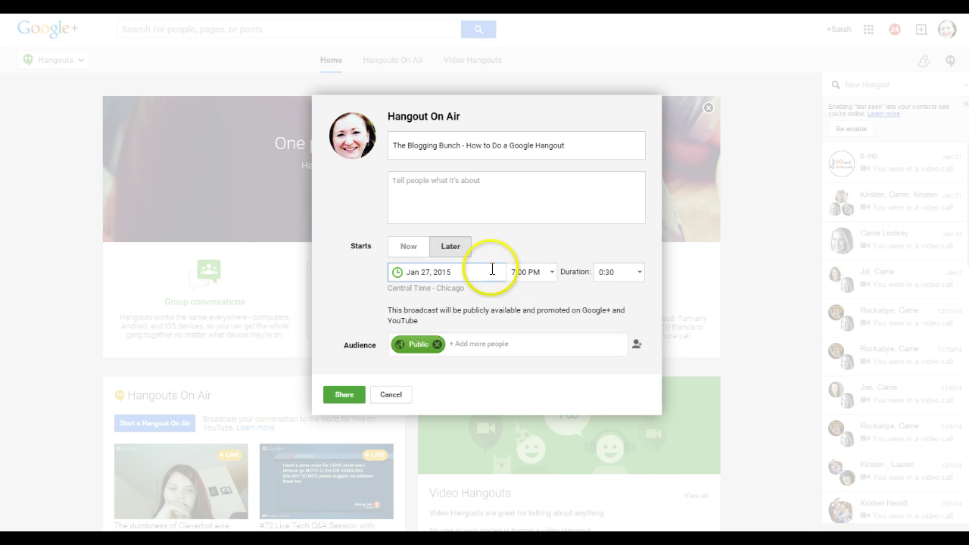
{"action": "left_click", "coordinate": [625, 275]}
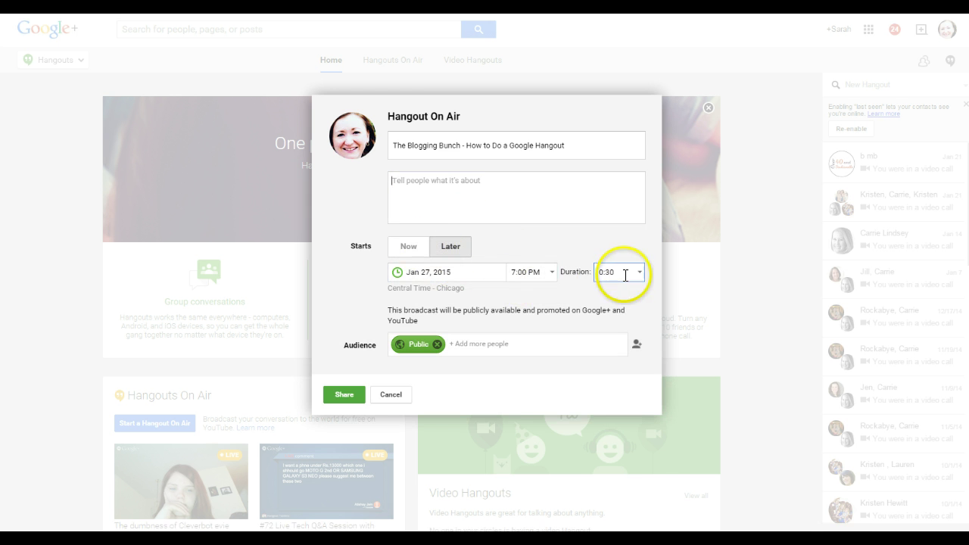
{"action": "left_click", "coordinate": [416, 248]}
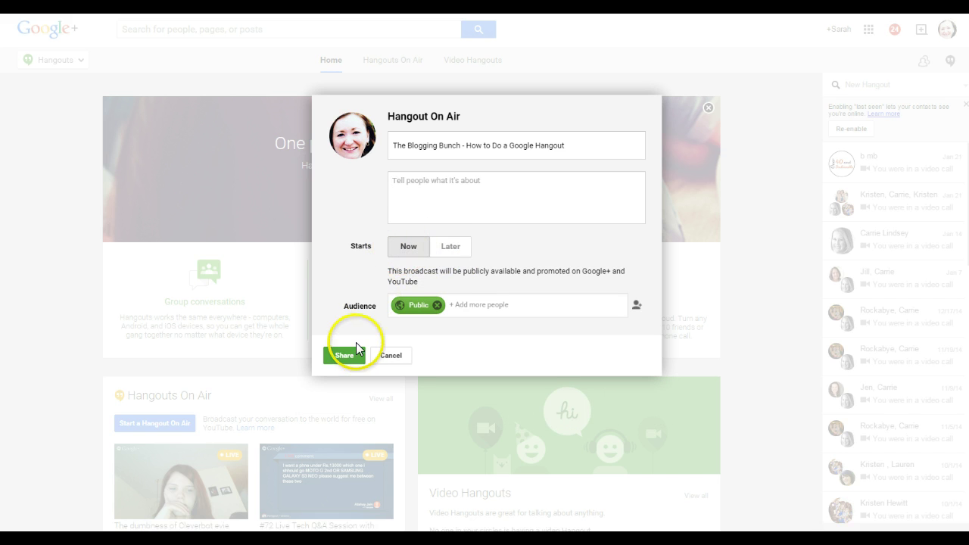
{"action": "left_click", "coordinate": [419, 201]}
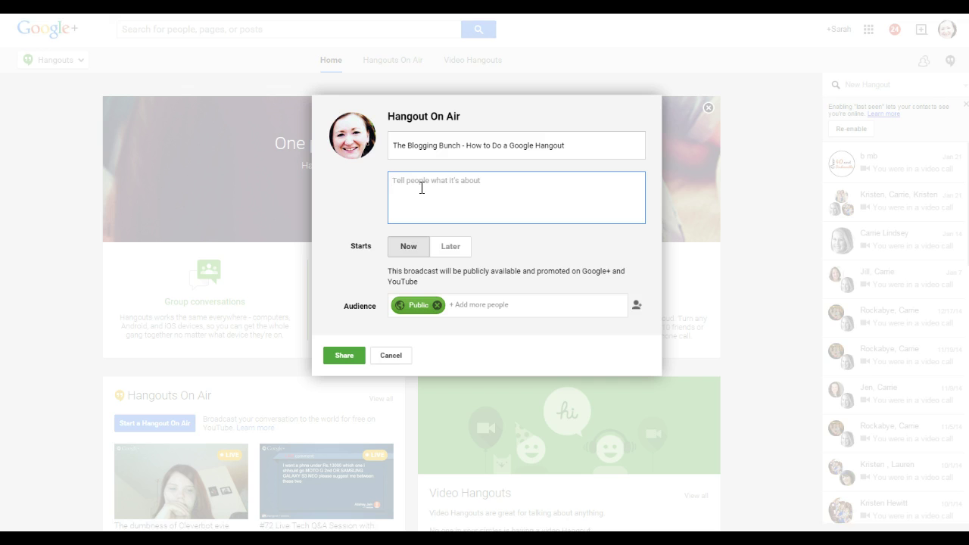
{"action": "type", "text": "Using G+ to create your own videos "}
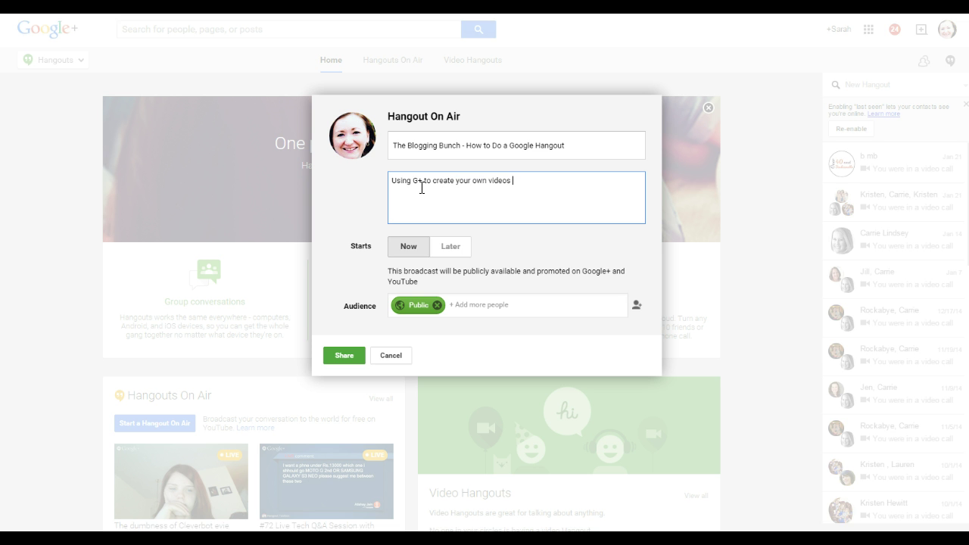
{"action": "type", "text": "is super simple and a great way to build your YouTube Channel. F"}
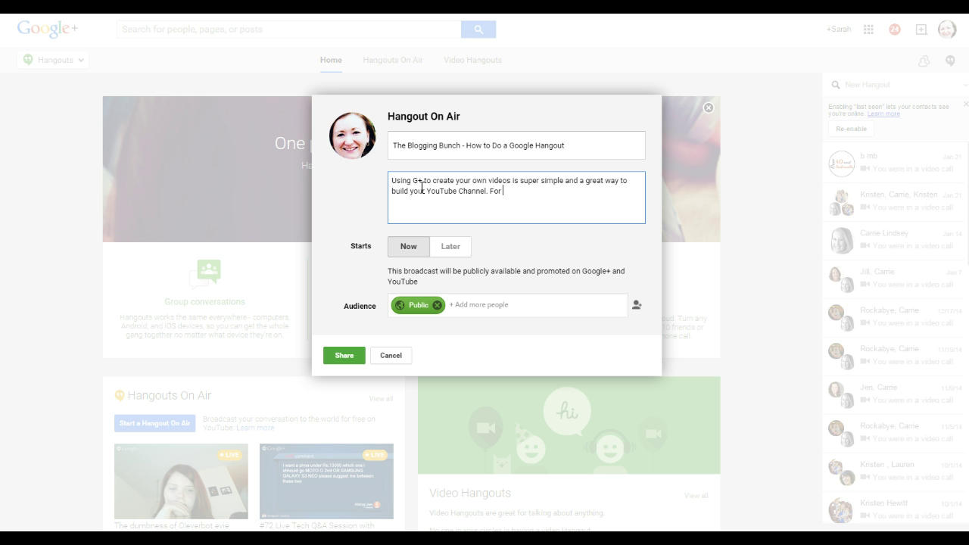
{"action": "type", "text": "ore"}
{"action": "type", "text": "tips http://thebloggingbu"}
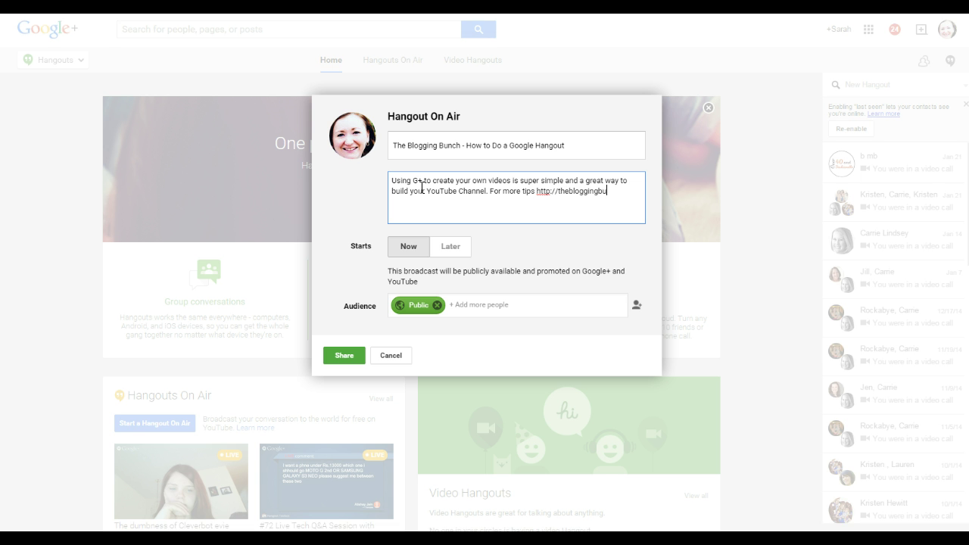
{"action": "type", "text": "nch.com"}
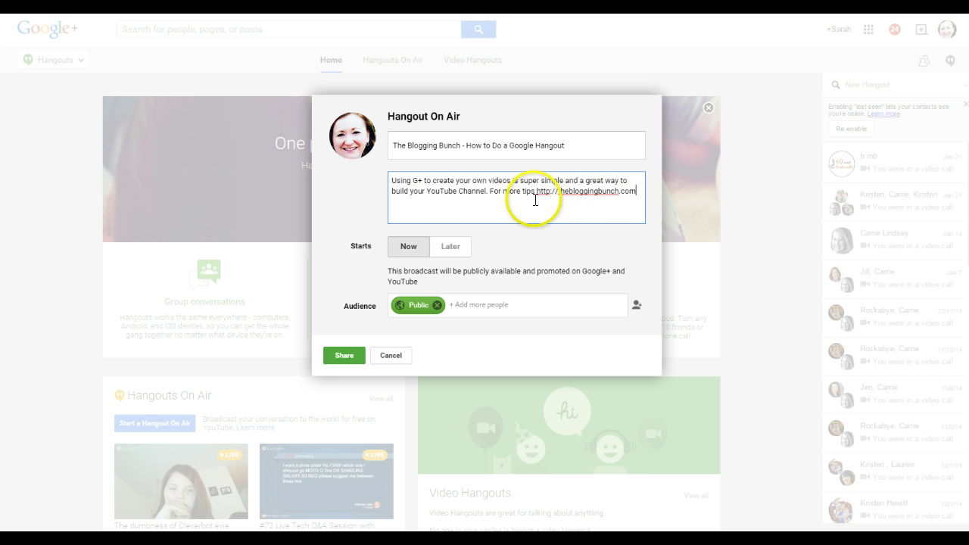
{"action": "left_click", "coordinate": [658, 211]}
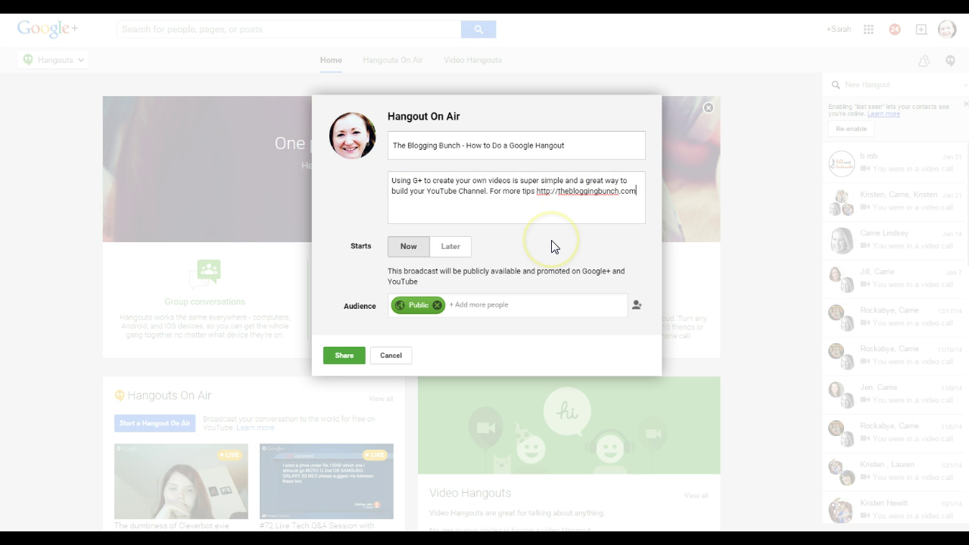
{"action": "left_click", "coordinate": [339, 357]}
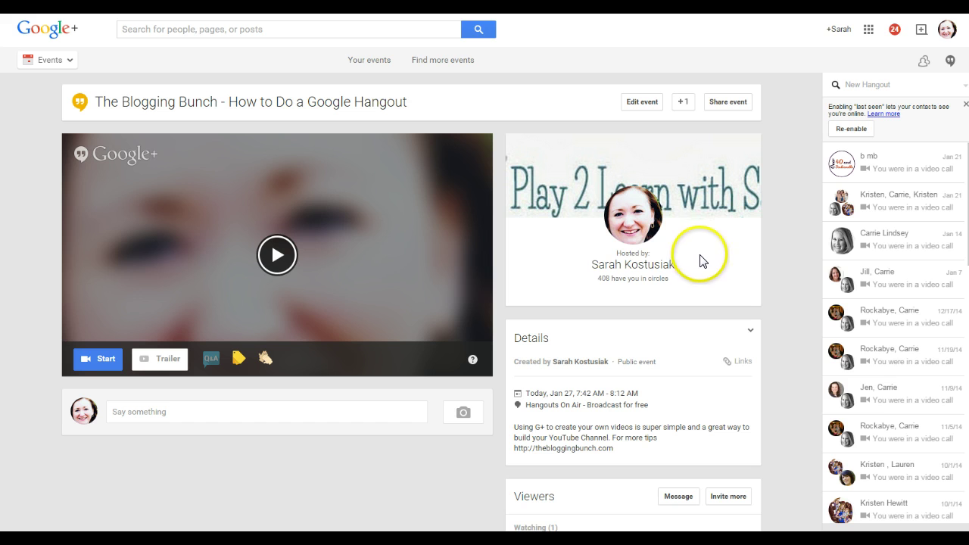
Check the event page, YouTube and embed links, then start the Hangout broadcast window
{"action": "left_click", "coordinate": [741, 362]}
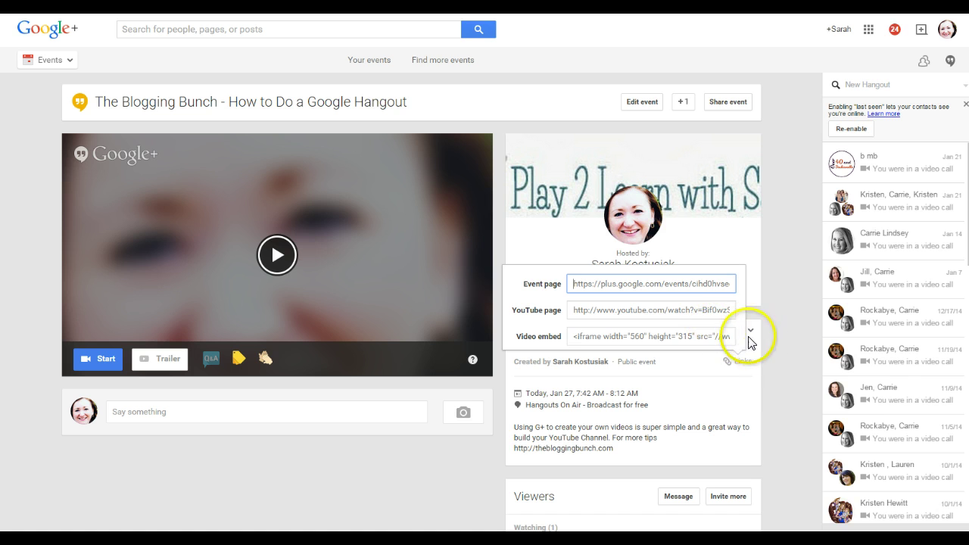
{"action": "left_click", "coordinate": [772, 387]}
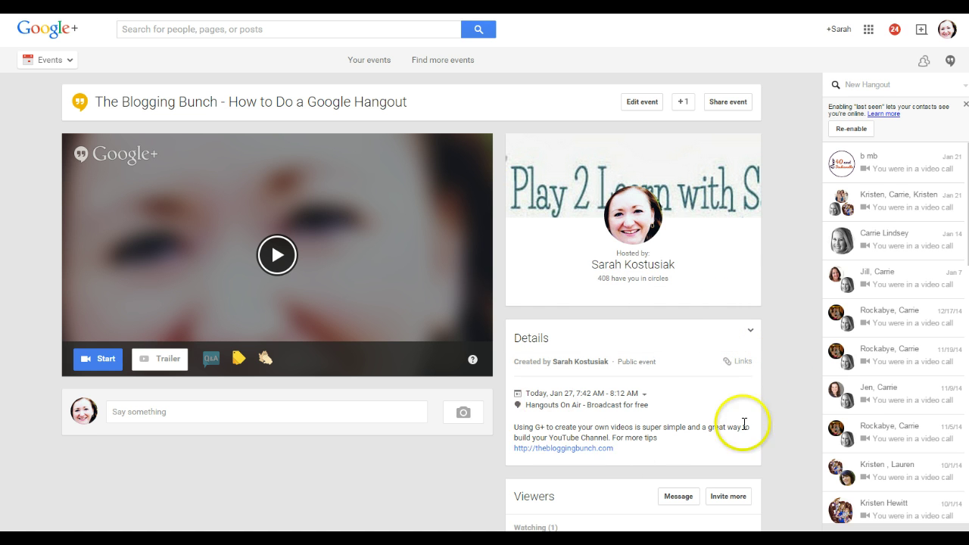
{"action": "scroll", "coordinate": [750, 396], "scroll_direction": "down", "scroll_amount": 3}
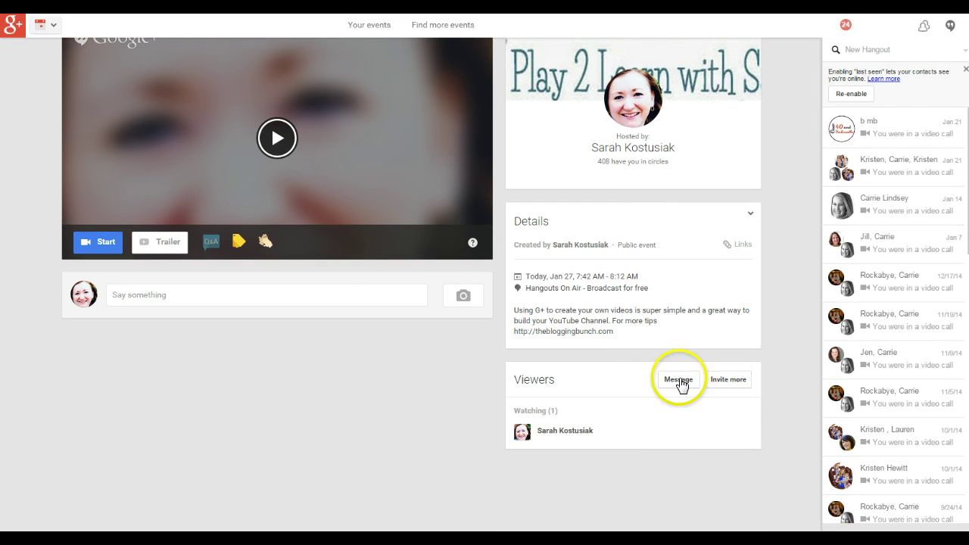
{"action": "scroll", "coordinate": [735, 413], "scroll_direction": "up", "scroll_amount": 3}
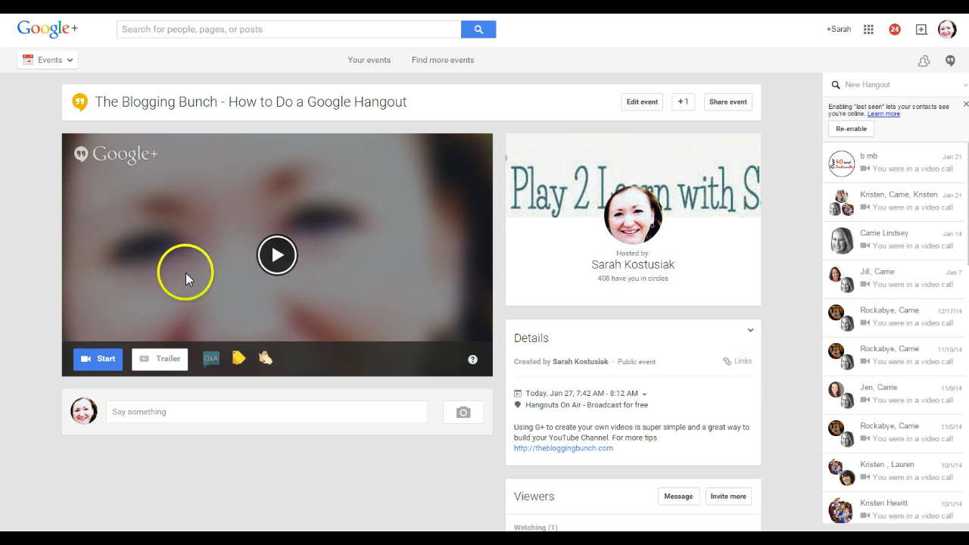
{"action": "left_click", "coordinate": [99, 360]}
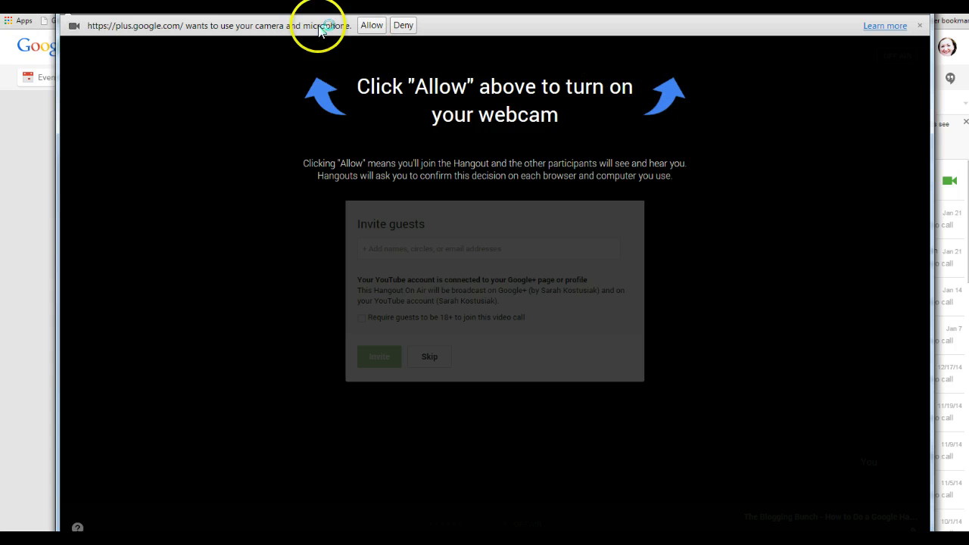
Allow webcam and microphone access and skip inviting guests
{"action": "left_click", "coordinate": [368, 27]}
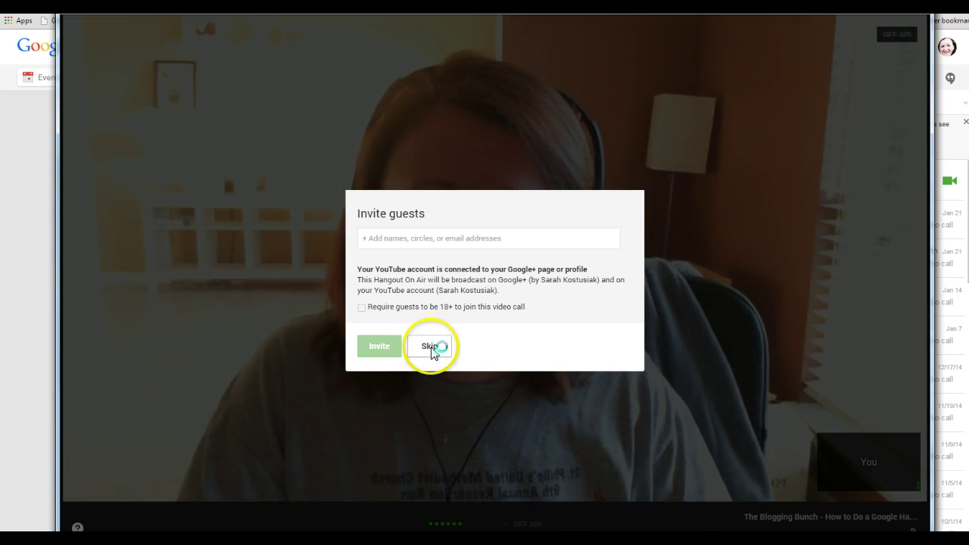
{"action": "left_click", "coordinate": [431, 347]}
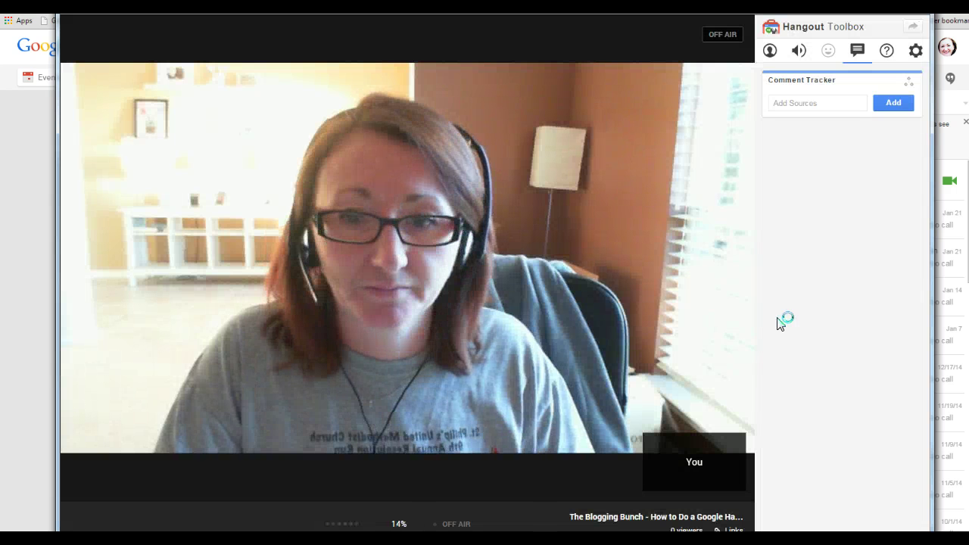
{"action": "mouse_move", "coordinate": [608, 324]}
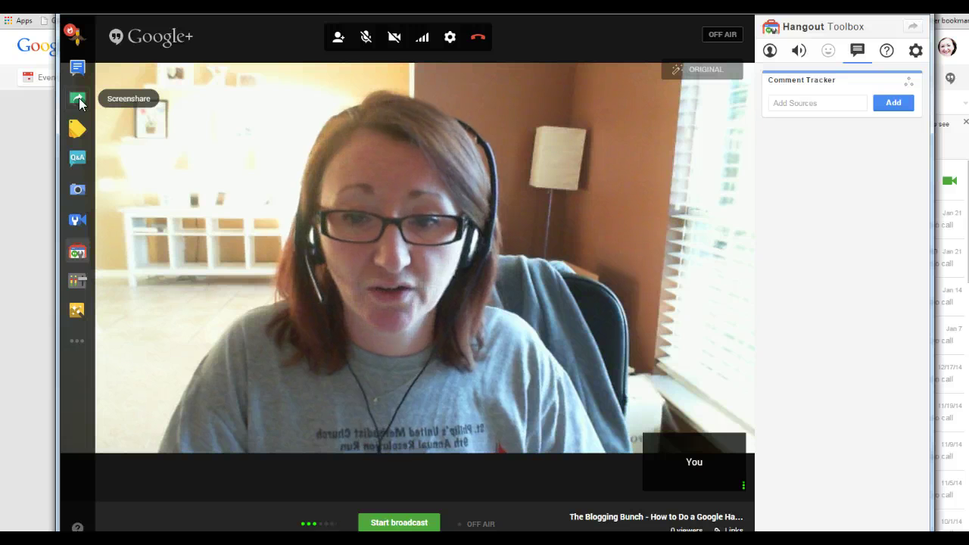
{"action": "left_click", "coordinate": [76, 138]}
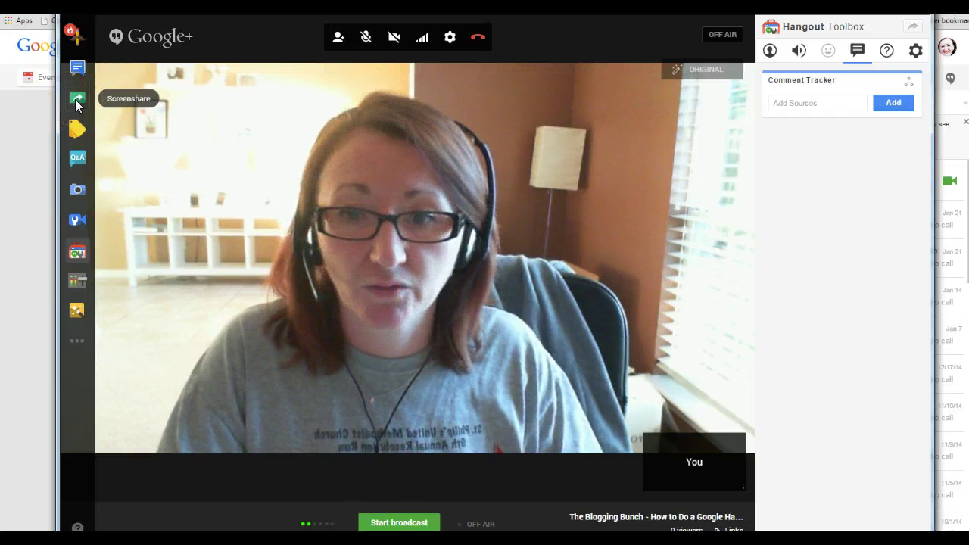
{"action": "left_click", "coordinate": [81, 98]}
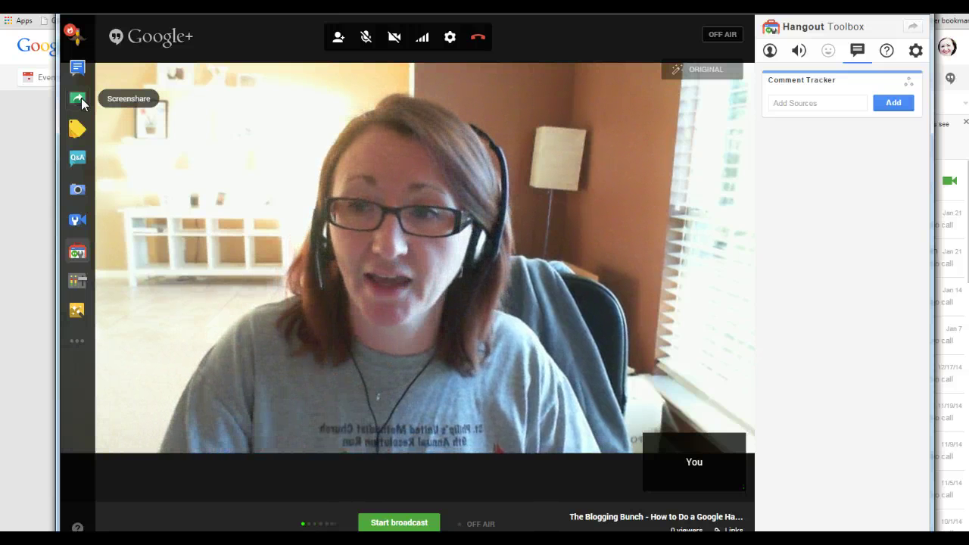
{"action": "left_click", "coordinate": [78, 155]}
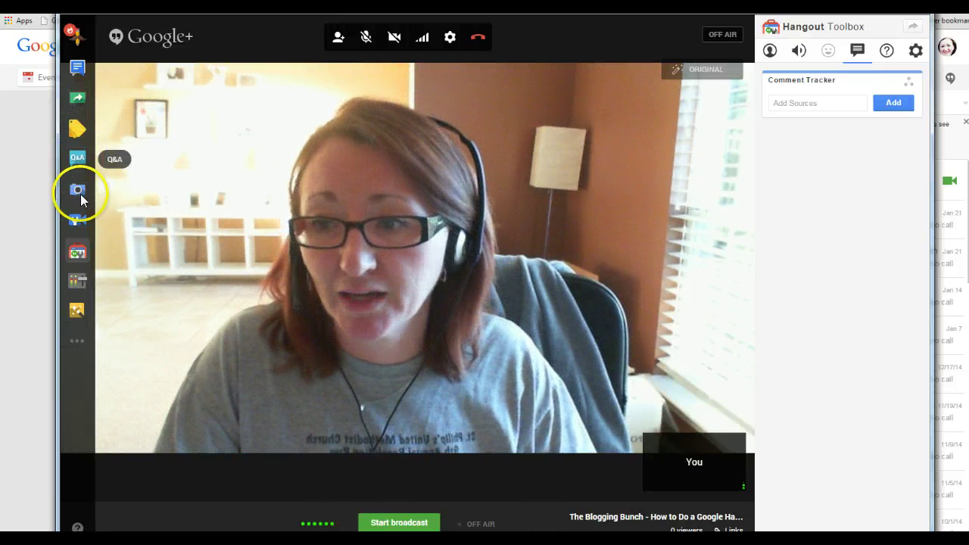
{"action": "left_click", "coordinate": [81, 222]}
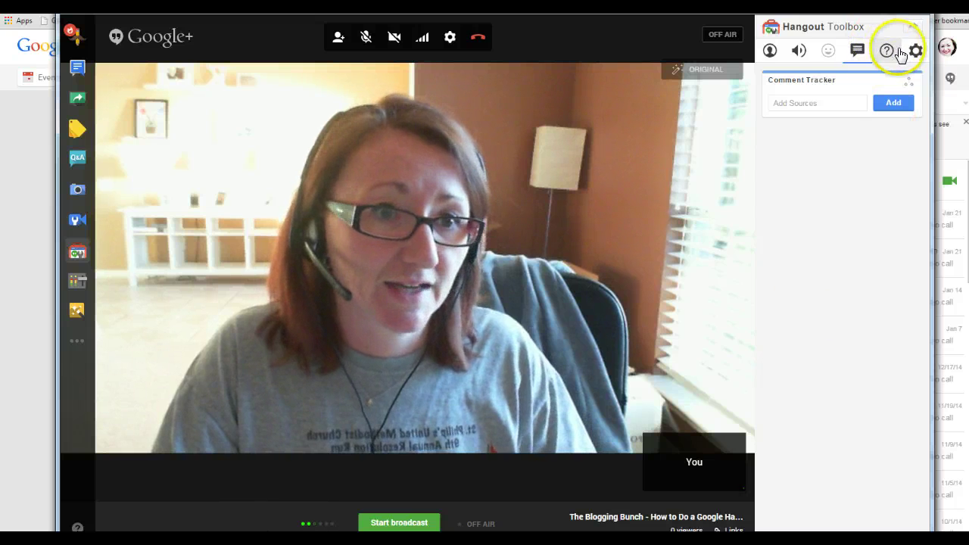
Turn on Hangout Toolbox's Lower Third and settle on the TBB preset, dismissing the CPU alert
{"action": "left_click", "coordinate": [769, 52]}
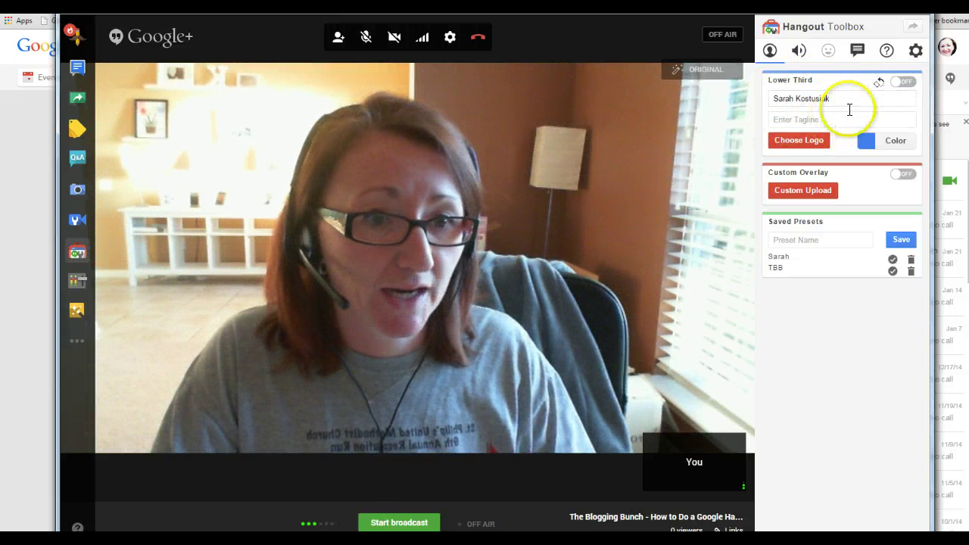
{"action": "left_click", "coordinate": [905, 83]}
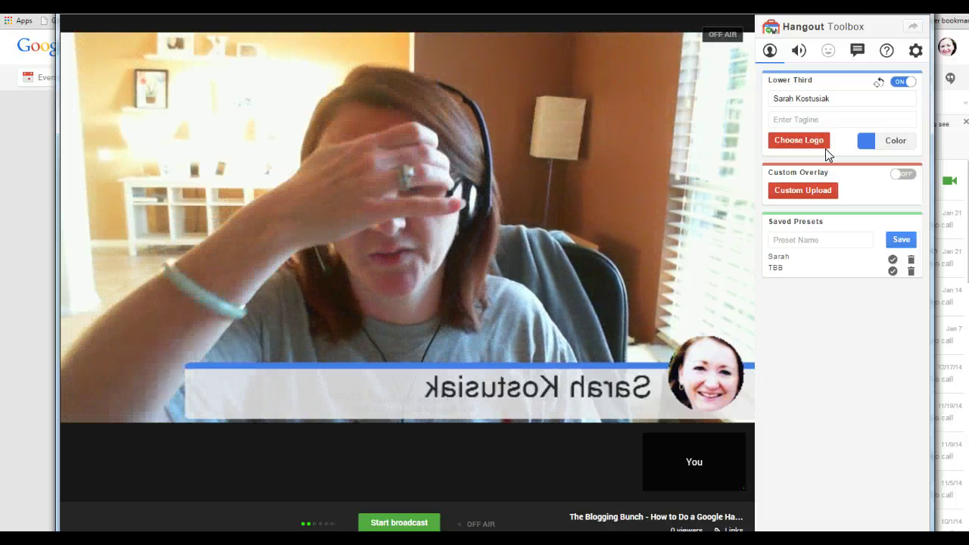
{"action": "left_click", "coordinate": [824, 146]}
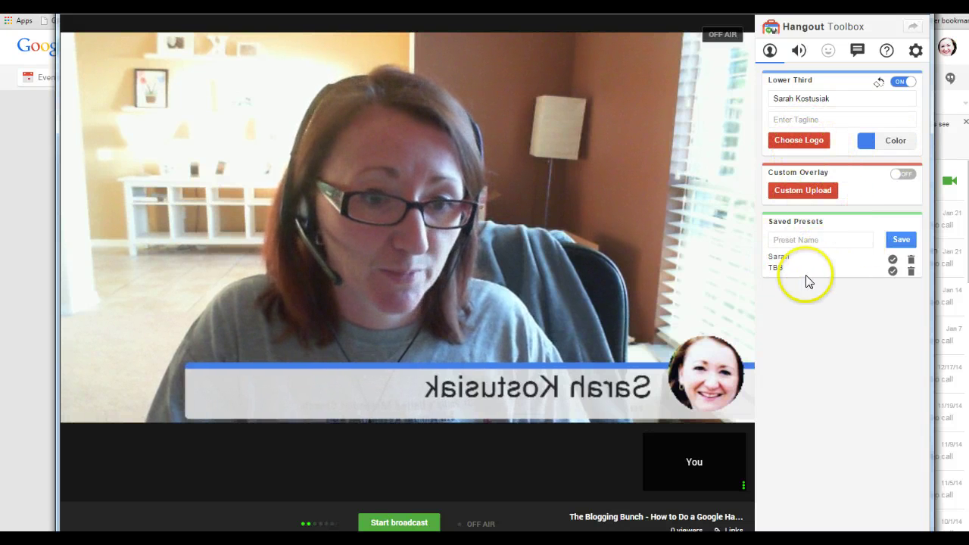
{"action": "left_click", "coordinate": [893, 271]}
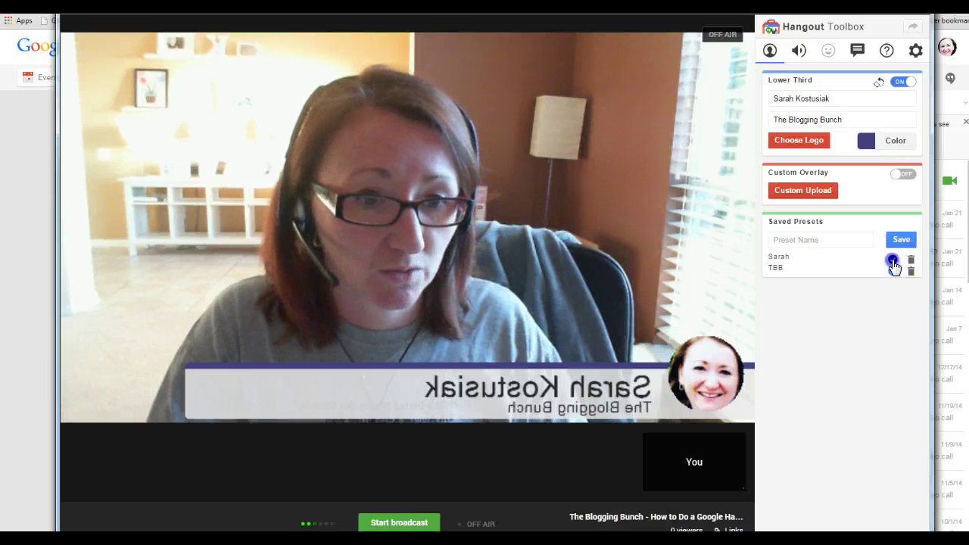
{"action": "left_click", "coordinate": [892, 261]}
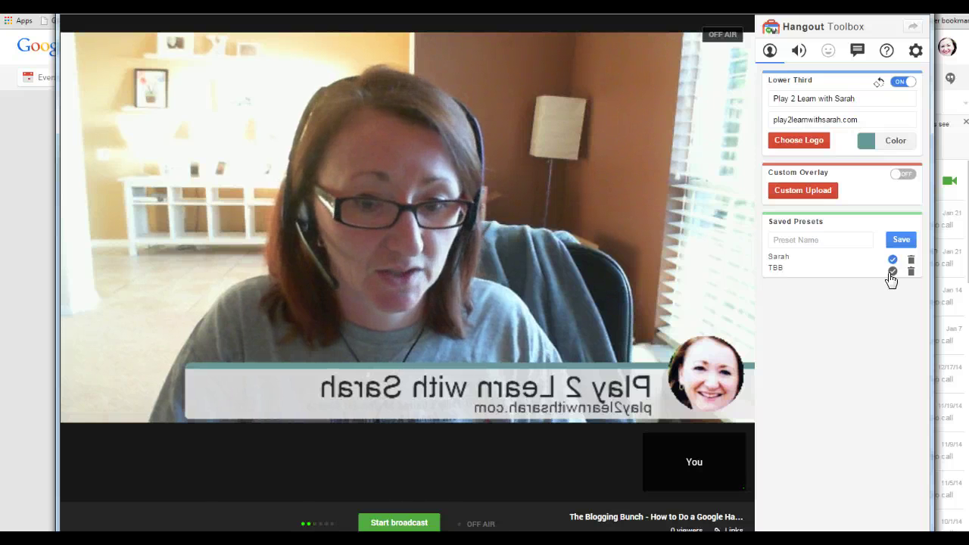
{"action": "left_click", "coordinate": [892, 271]}
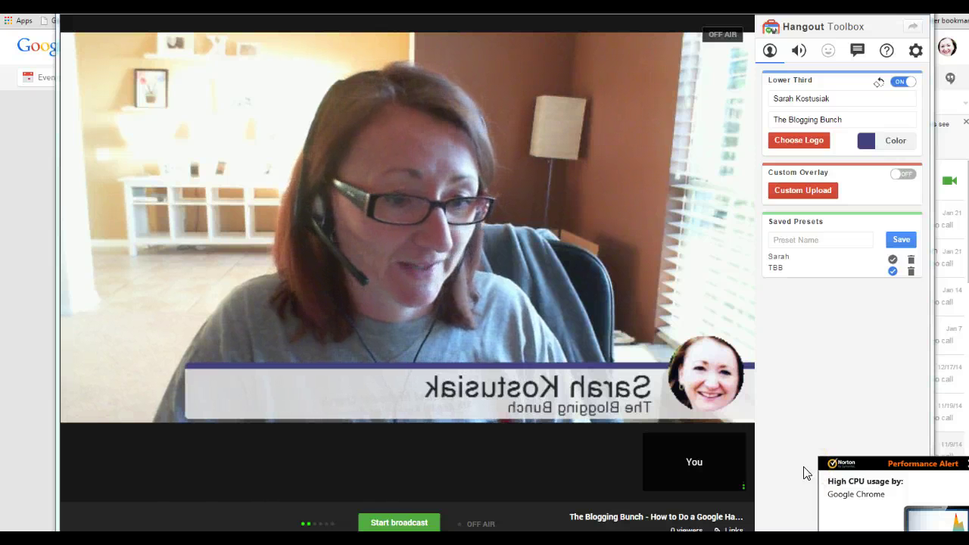
{"action": "left_click", "coordinate": [885, 451]}
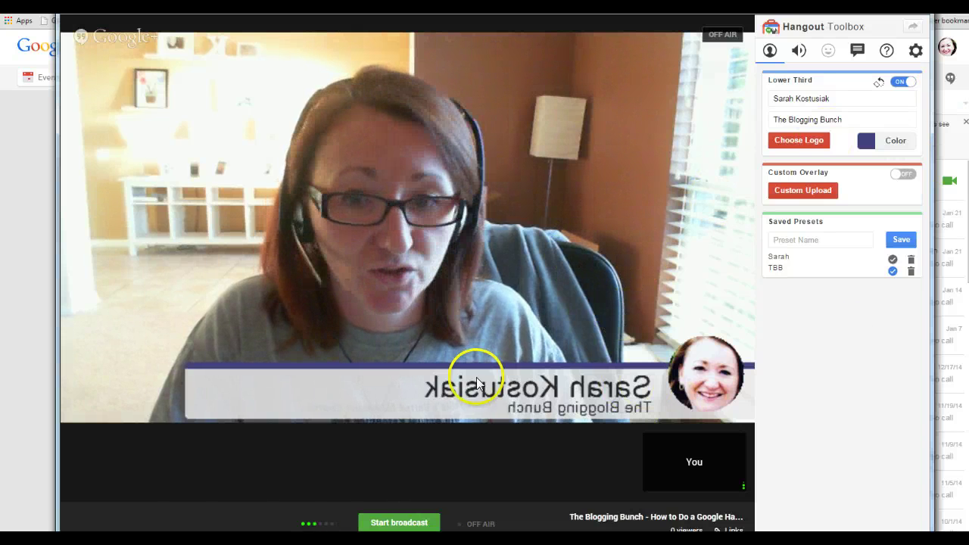
{"action": "mouse_move", "coordinate": [584, 390]}
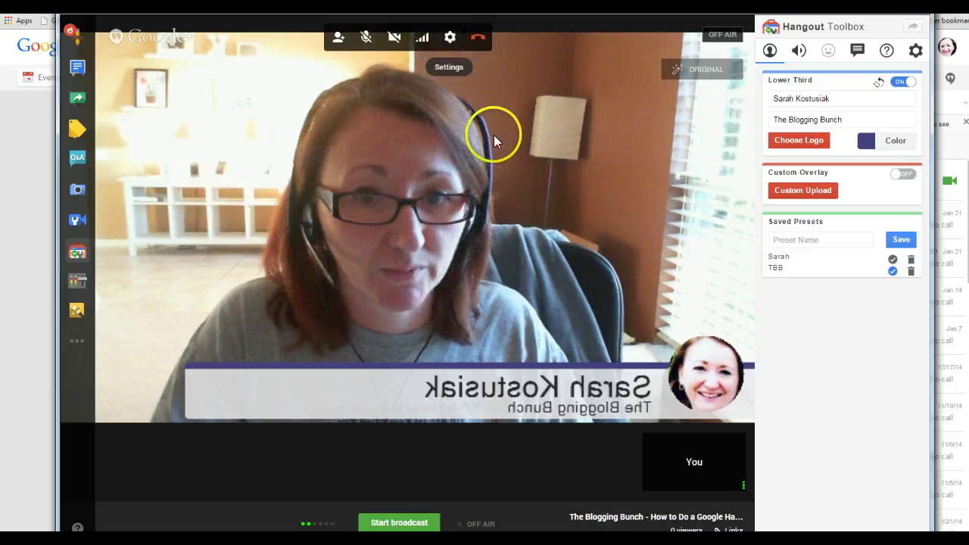
Start the broadcast and confirm going live on Google+ and YouTube
{"action": "left_click", "coordinate": [421, 522]}
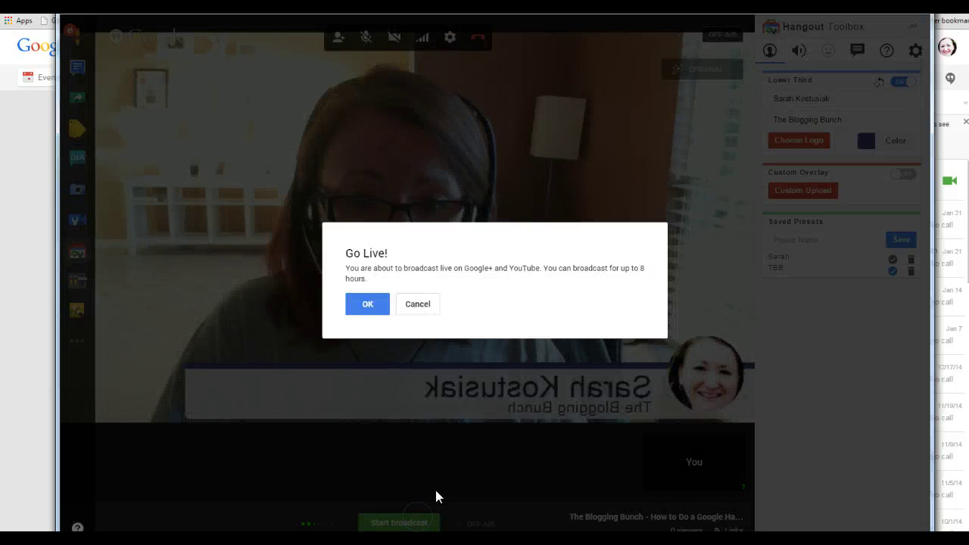
{"action": "left_click", "coordinate": [367, 304]}
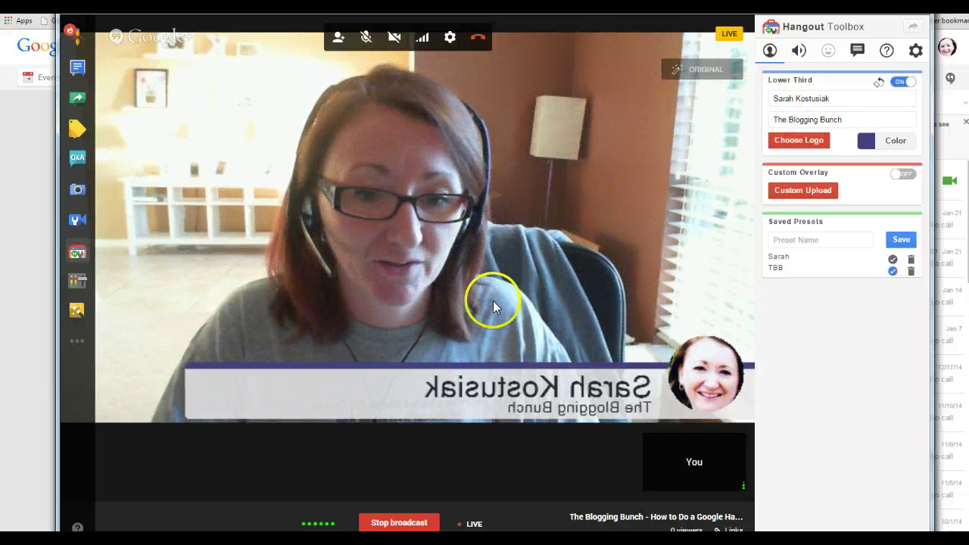
Stop the live broadcast from the bottom of the Hangout window
{"action": "left_click", "coordinate": [405, 526]}
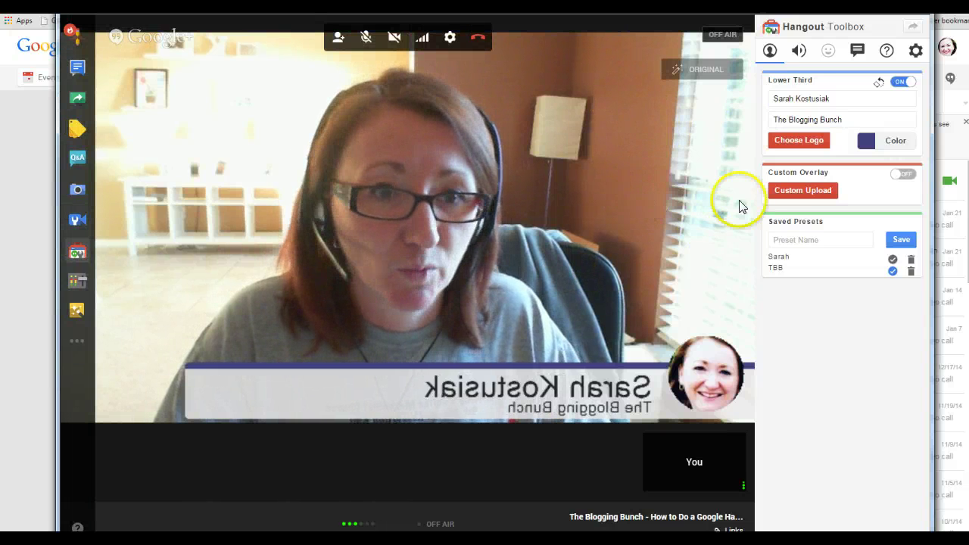
Leave the hangout and dismiss the hangout-is-over notice
{"action": "left_click", "coordinate": [479, 39]}
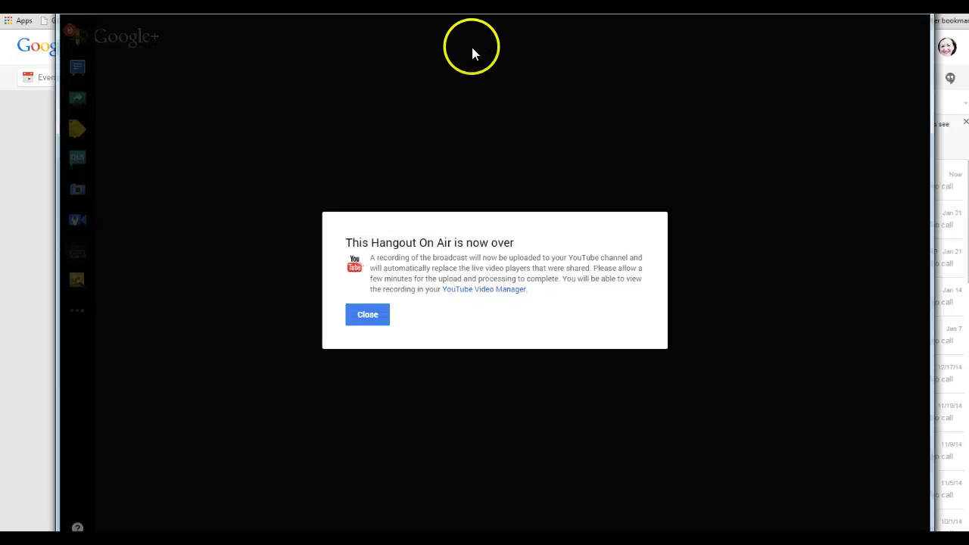
{"action": "left_click", "coordinate": [368, 315]}
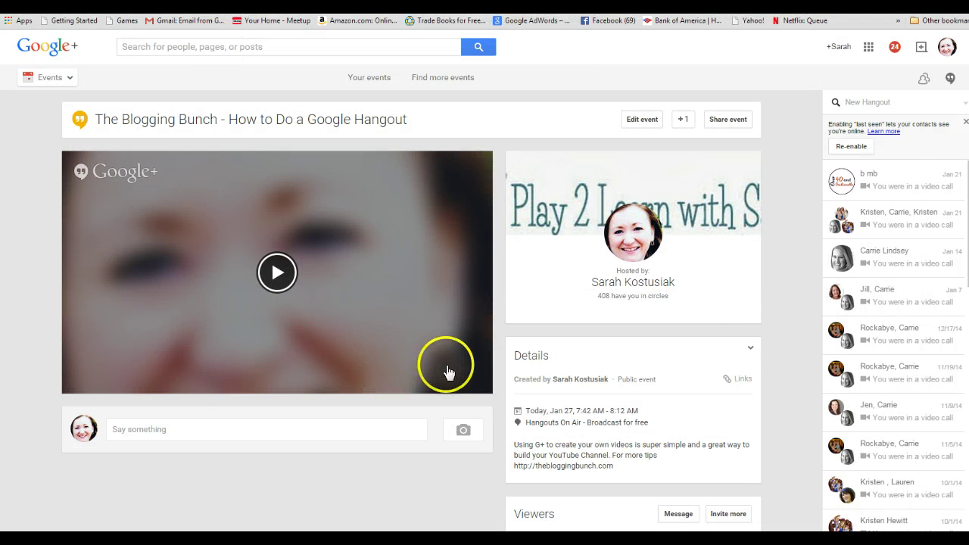
{"action": "scroll", "coordinate": [447, 371], "scroll_direction": "down", "scroll_amount": 2}
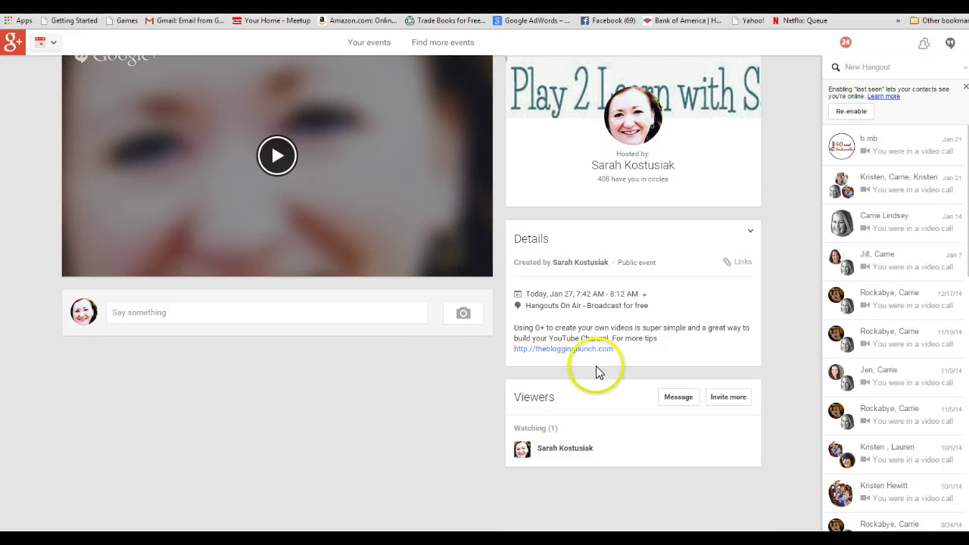
{"action": "scroll", "coordinate": [596, 368], "scroll_direction": "up", "scroll_amount": 2}
Select the recorded video's YouTube link from the event's sharing links and paste it
{"action": "left_click", "coordinate": [733, 380]}
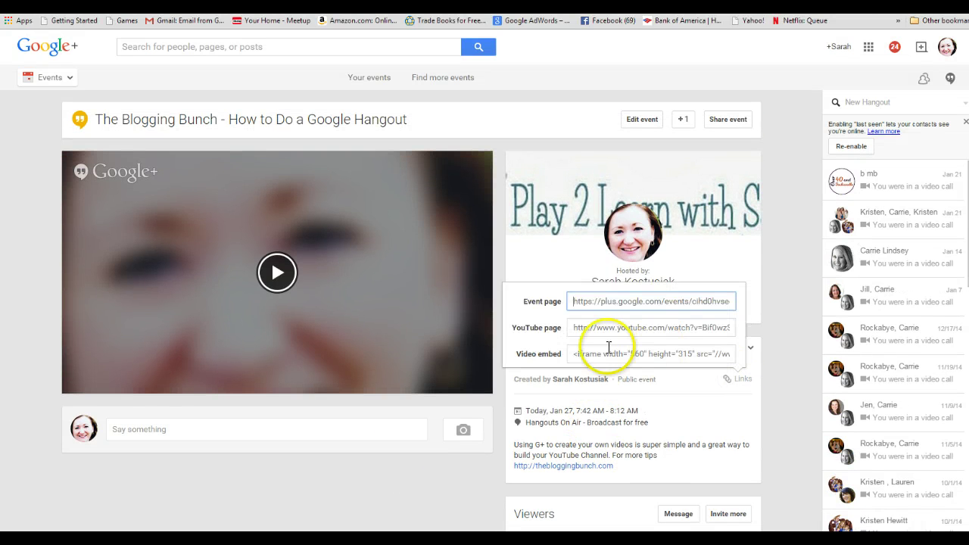
{"action": "left_click_drag", "start_coordinate": [572, 327], "coordinate": [681, 326]}
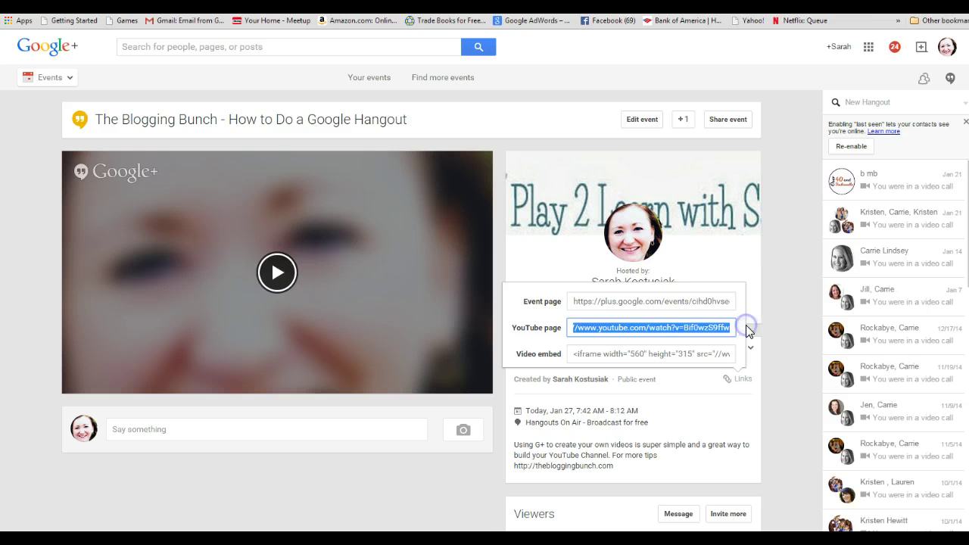
{"action": "left_click_drag", "start_coordinate": [745, 325], "coordinate": [624, 316]}
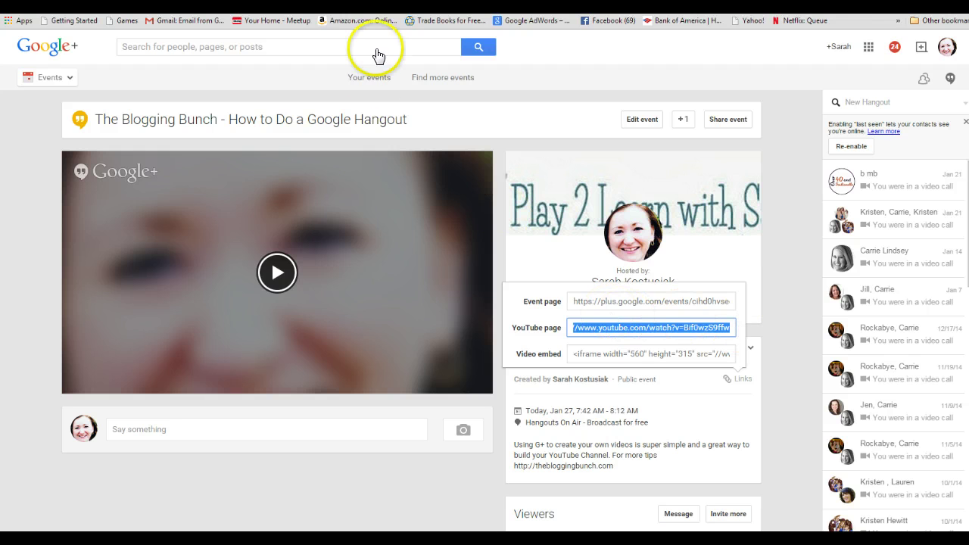
{"action": "type", "text": "http://www.youtube.com/watch?v=Bif0wzS9ffw"}
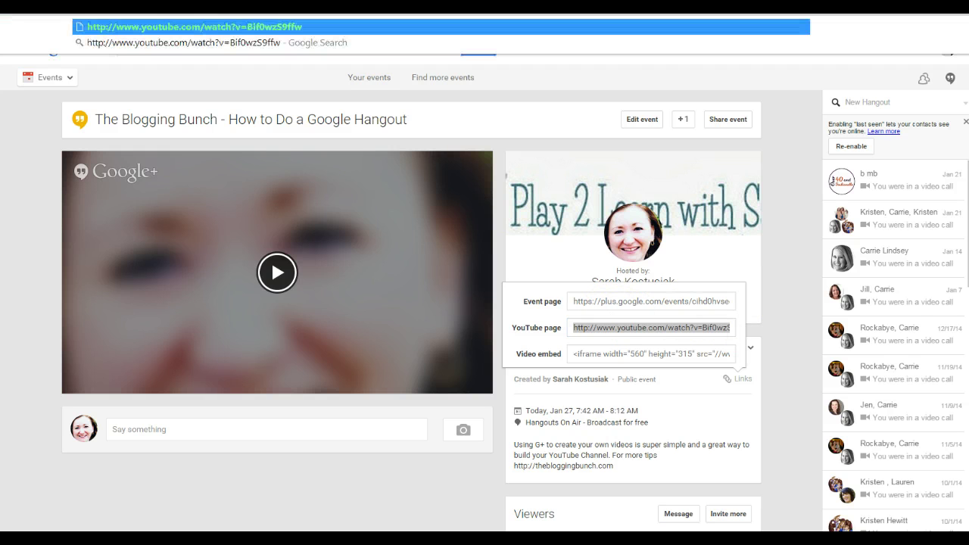
{"action": "key", "text": "Escape"}
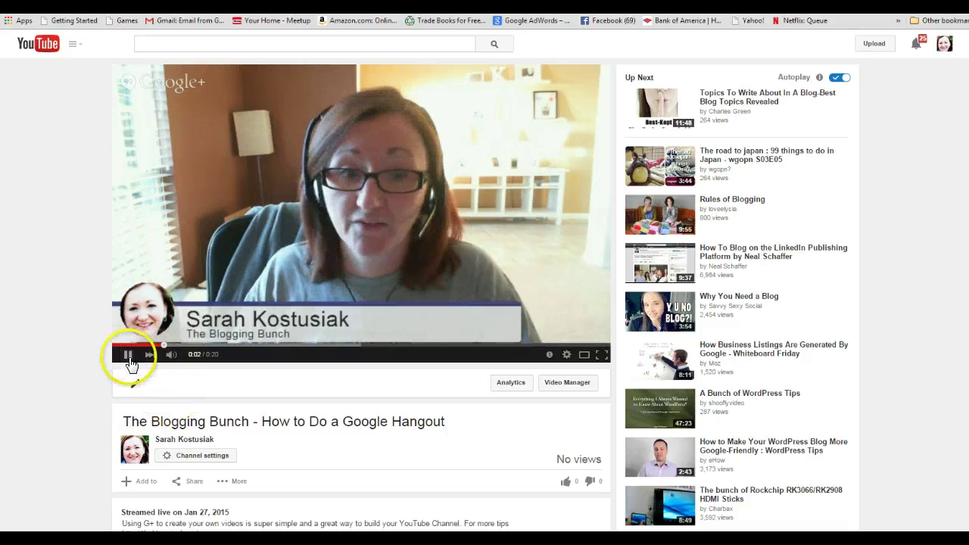
Pause the recorded video at 0:03, save its description, and return to the player
{"action": "left_click", "coordinate": [129, 356]}
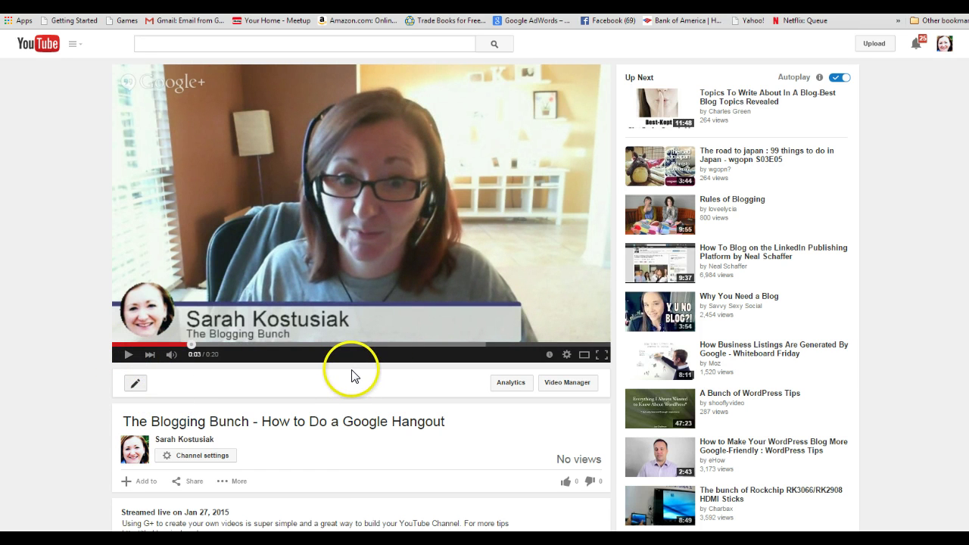
{"action": "scroll", "coordinate": [363, 375], "scroll_direction": "down", "scroll_amount": 1}
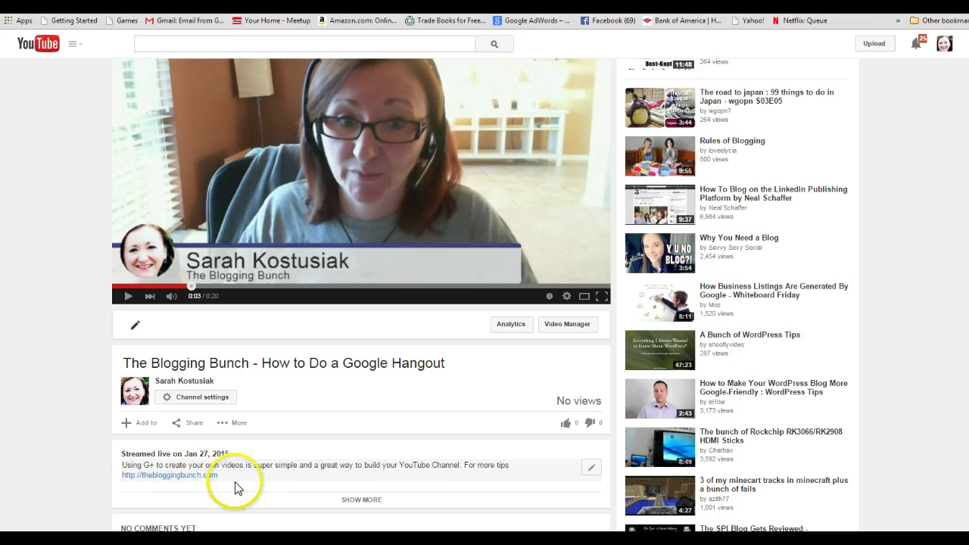
{"action": "left_click", "coordinate": [591, 467]}
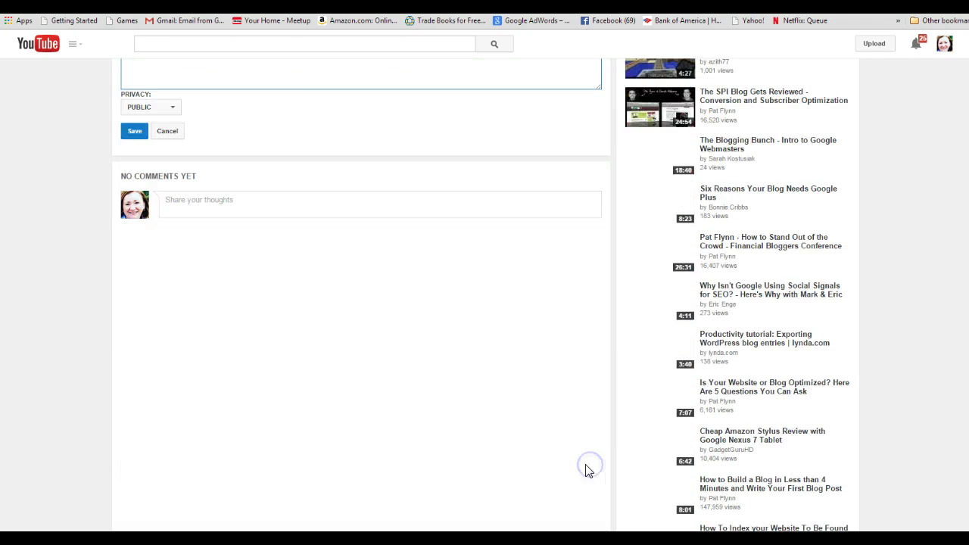
{"action": "scroll", "coordinate": [500, 450], "scroll_direction": "up", "scroll_amount": 3}
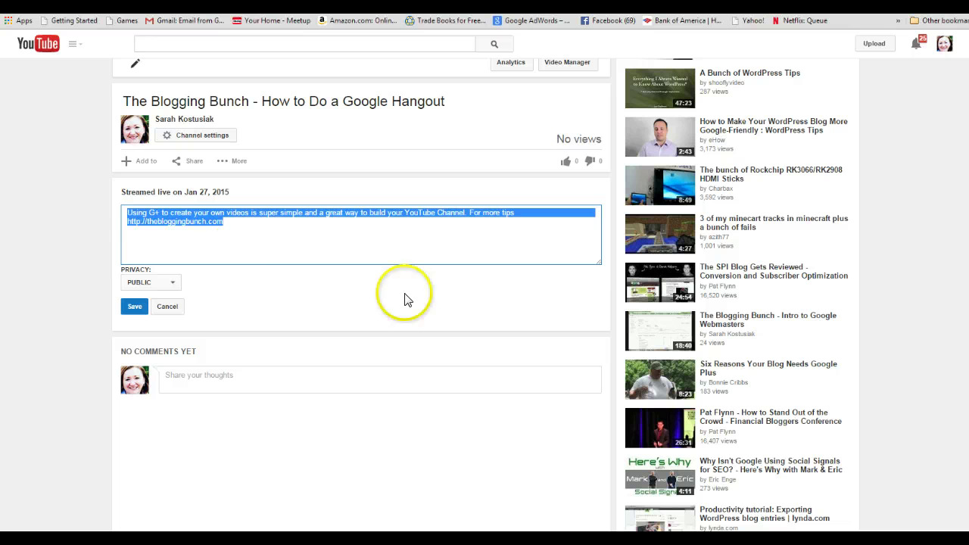
{"action": "left_click", "coordinate": [135, 307]}
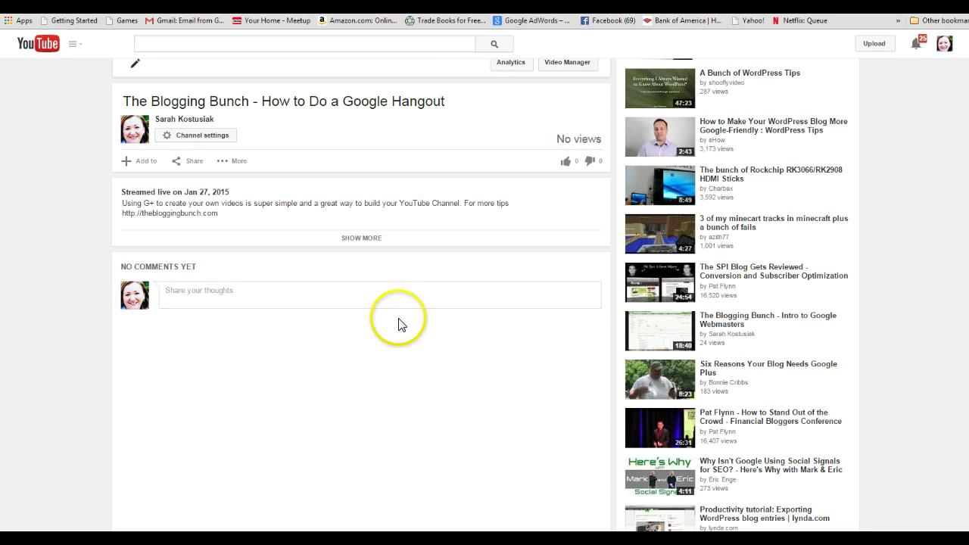
{"action": "scroll", "coordinate": [402, 324], "scroll_direction": "up", "scroll_amount": 4}
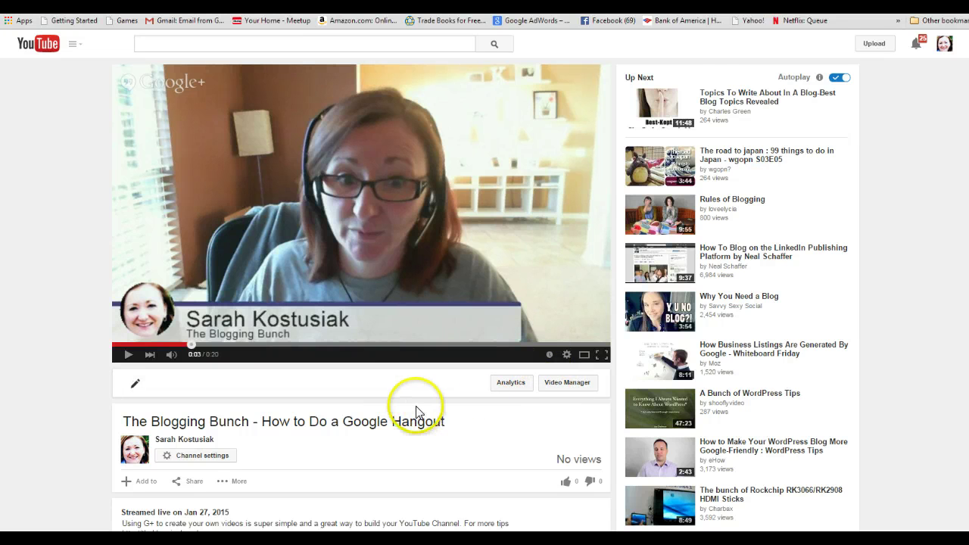
Show the recording's 640×360 iframe embed code under Share and select all of it
{"action": "scroll", "coordinate": [419, 409], "scroll_direction": "down", "scroll_amount": 2}
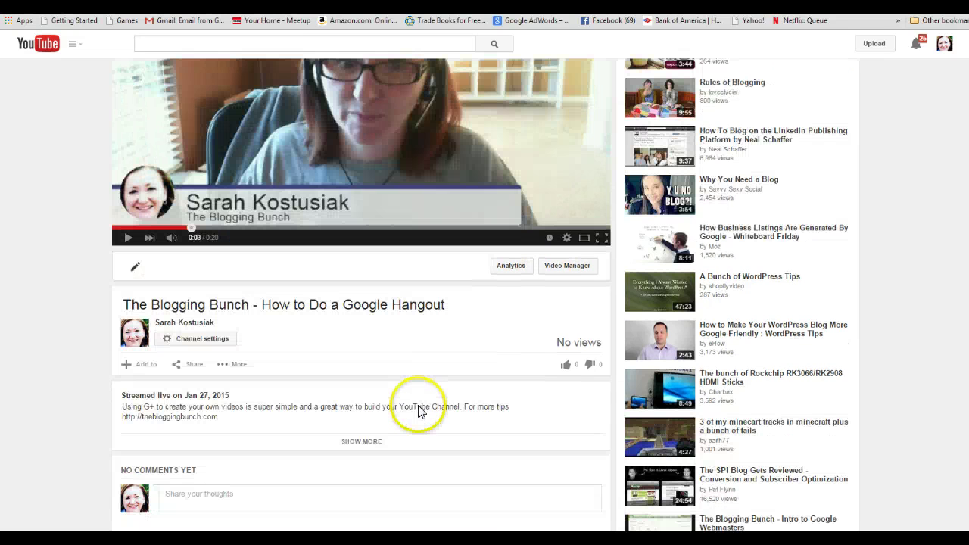
{"action": "left_click", "coordinate": [190, 366]}
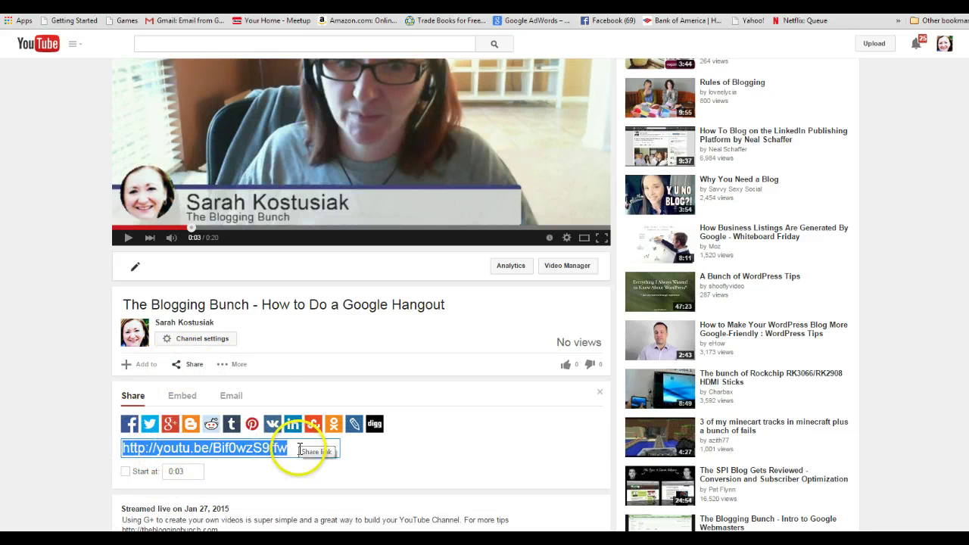
{"action": "left_click", "coordinate": [184, 398]}
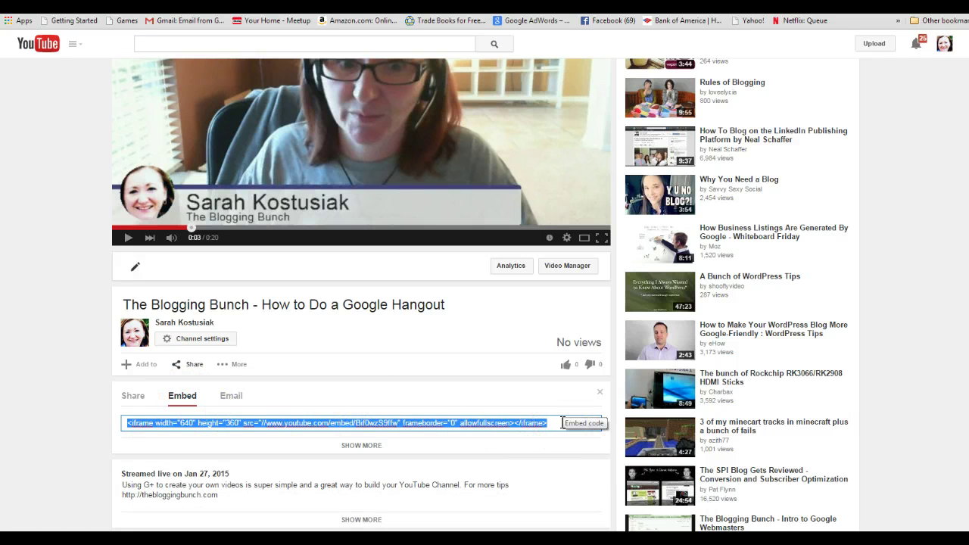
{"action": "mouse_move", "coordinate": [563, 422]}
{"action": "left_mouse_down"}
{"action": "mouse_move", "coordinate": [119, 423]}
{"action": "mouse_move", "coordinate": [561, 421]}
{"action": "left_mouse_up"}
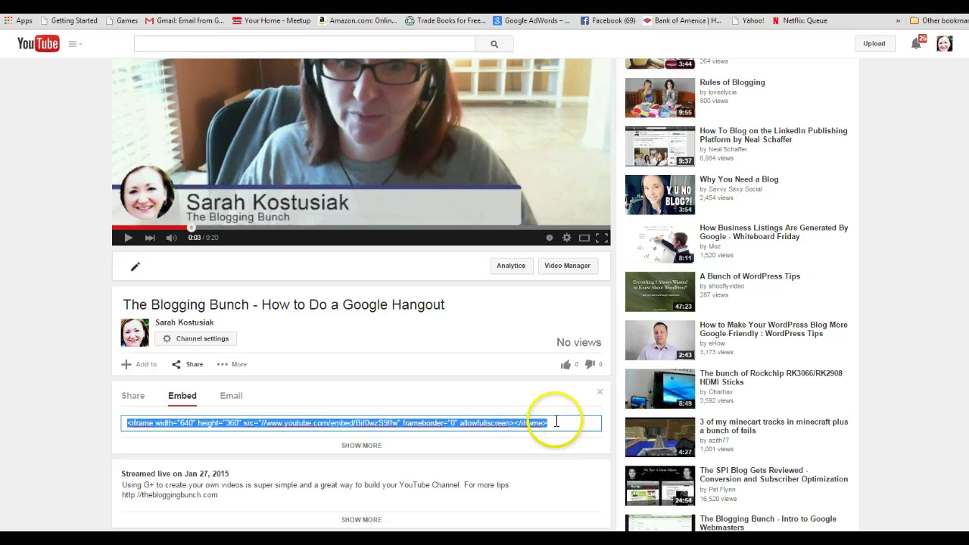
{"action": "scroll", "coordinate": [517, 430], "scroll_direction": "down", "scroll_amount": 2}
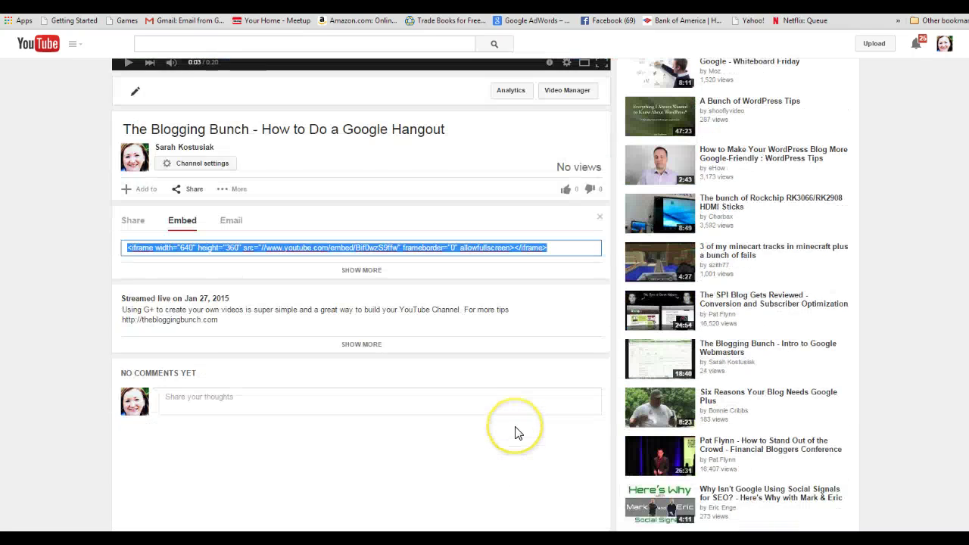
{"action": "scroll", "coordinate": [517, 431], "scroll_direction": "up", "scroll_amount": 2}
{"action": "scroll", "coordinate": [518, 433], "scroll_direction": "up", "scroll_amount": 2}
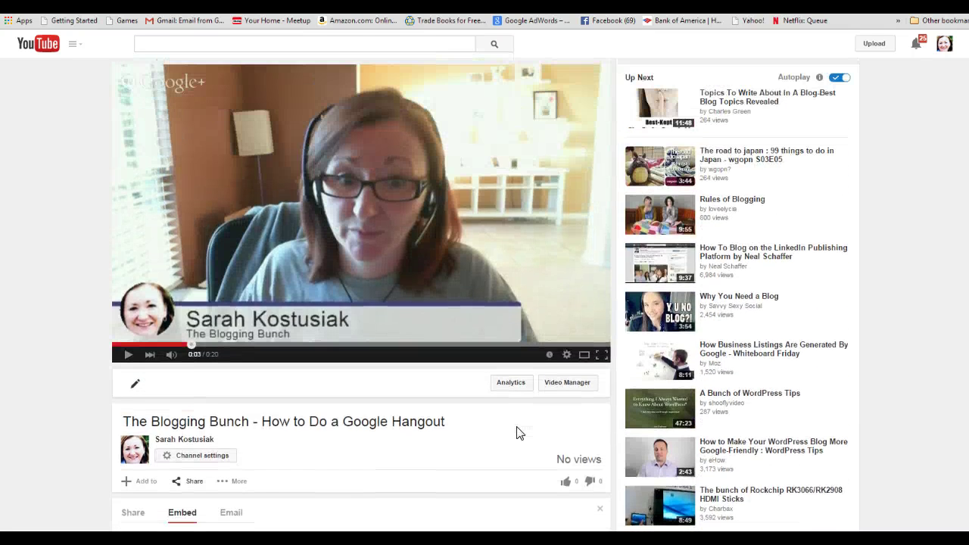
{"action": "scroll", "coordinate": [516, 433], "scroll_direction": "down", "scroll_amount": 2}
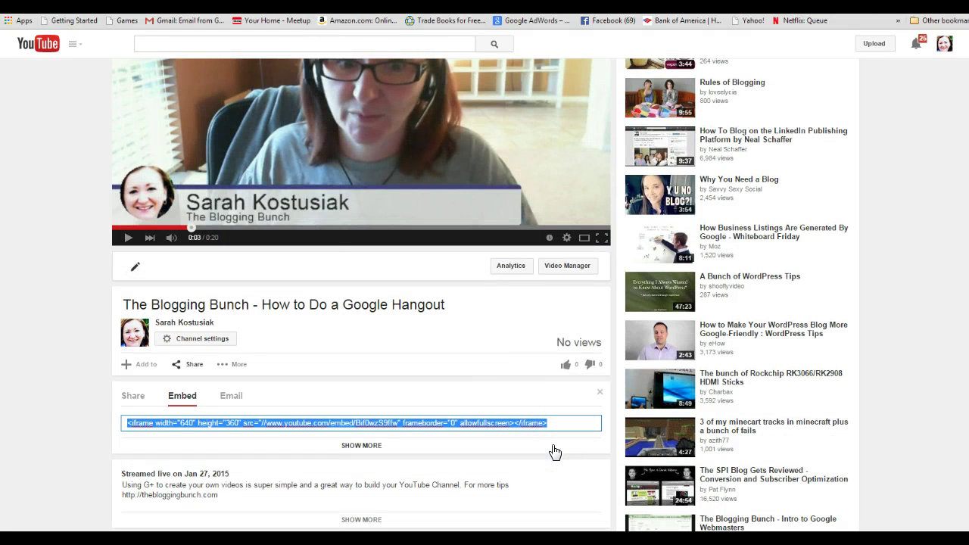
{"action": "scroll", "coordinate": [555, 452], "scroll_direction": "up", "scroll_amount": 2}
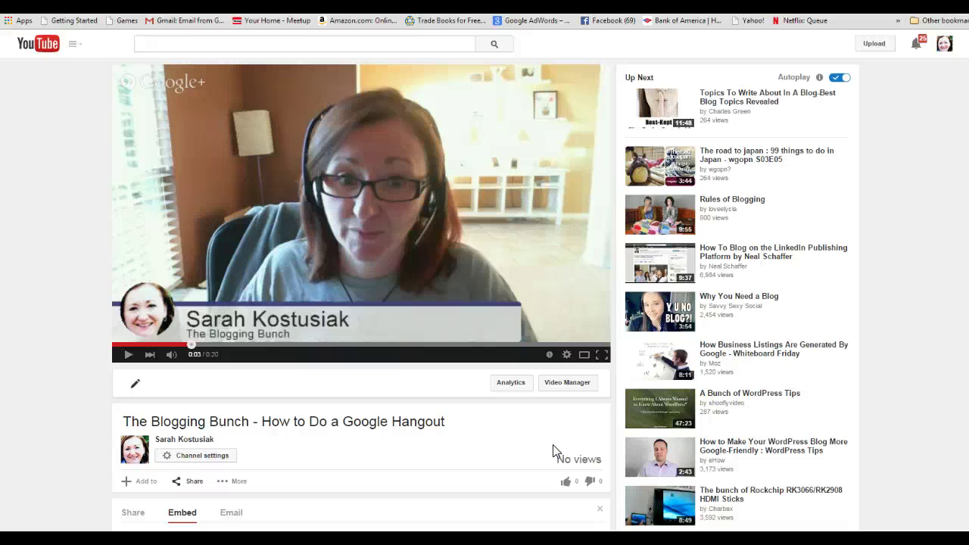
{"action": "scroll", "coordinate": [411, 411], "scroll_direction": "down", "scroll_amount": 4}
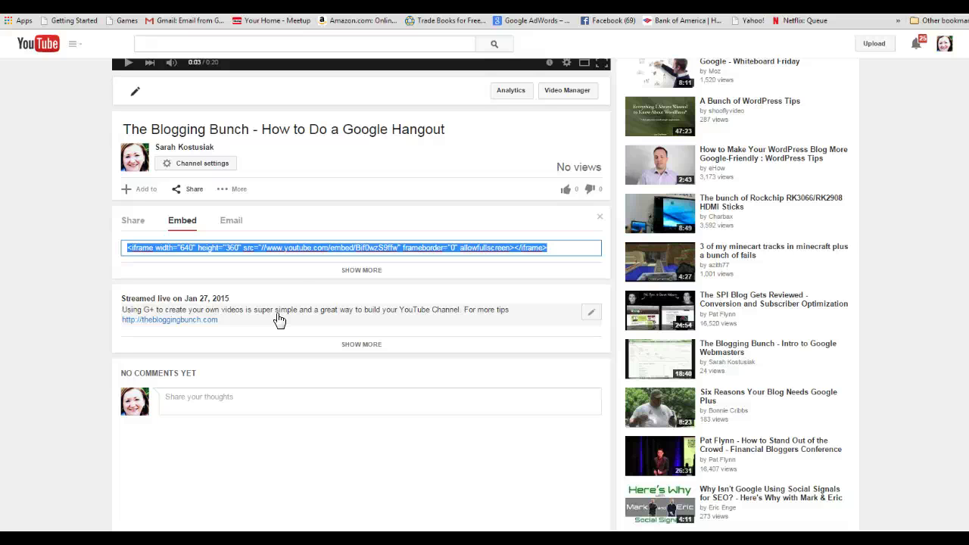
{"action": "scroll", "coordinate": [284, 314], "scroll_direction": "up", "scroll_amount": 4}
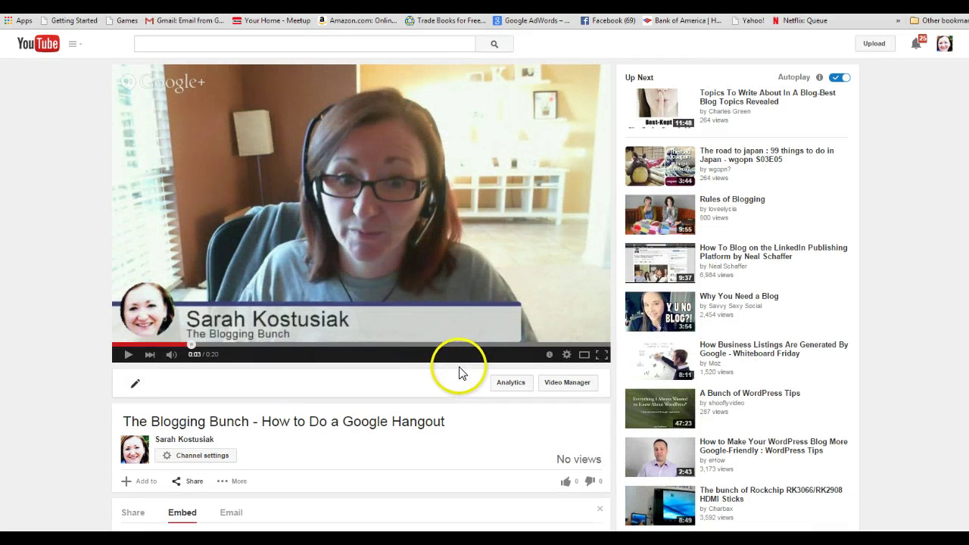
{"action": "scroll", "coordinate": [464, 368], "scroll_direction": "down", "scroll_amount": 3}
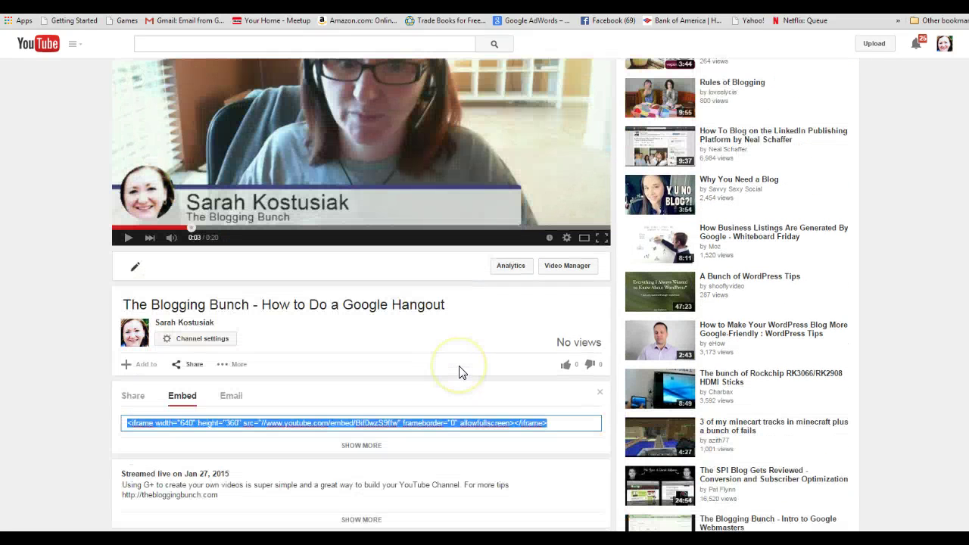
{"action": "scroll", "coordinate": [460, 374], "scroll_direction": "down", "scroll_amount": 1}
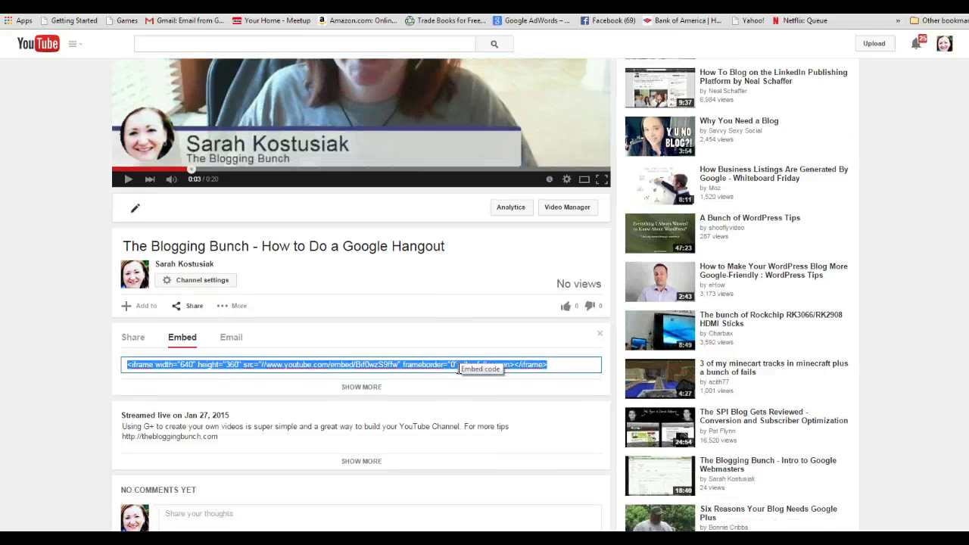
{"action": "left_click", "coordinate": [450, 371]}
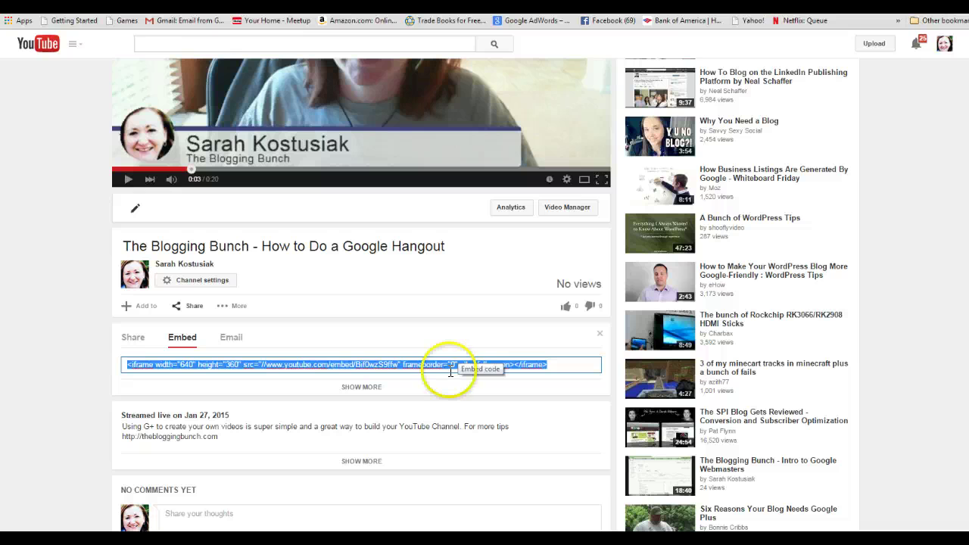
{"action": "scroll", "coordinate": [451, 371], "scroll_direction": "up", "scroll_amount": 2}
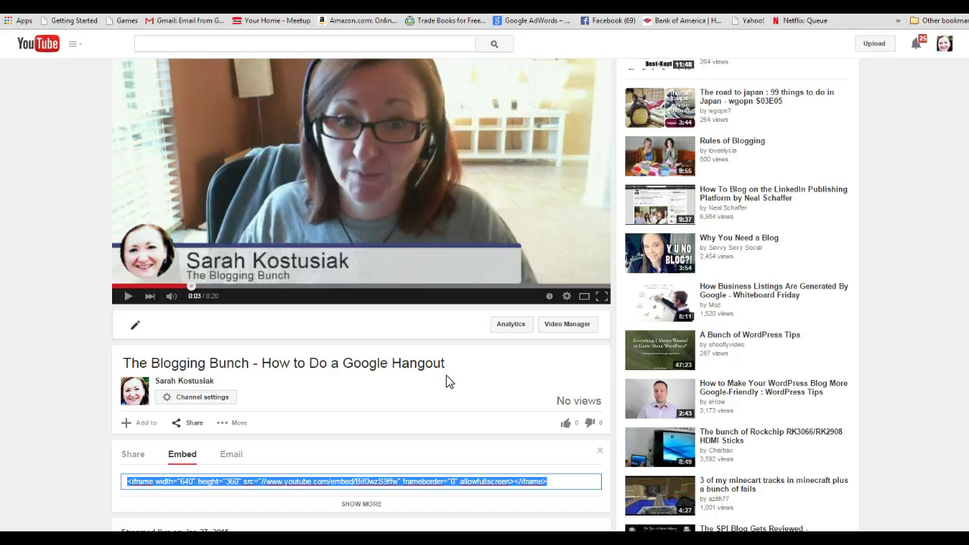
{"action": "scroll", "coordinate": [447, 381], "scroll_direction": "down", "scroll_amount": 3}
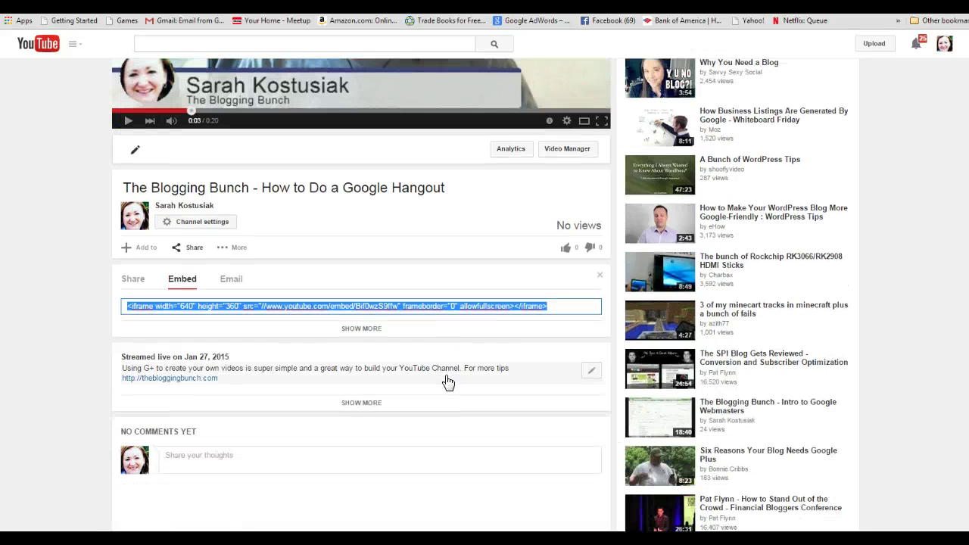
{"action": "scroll", "coordinate": [448, 382], "scroll_direction": "up", "scroll_amount": 4}
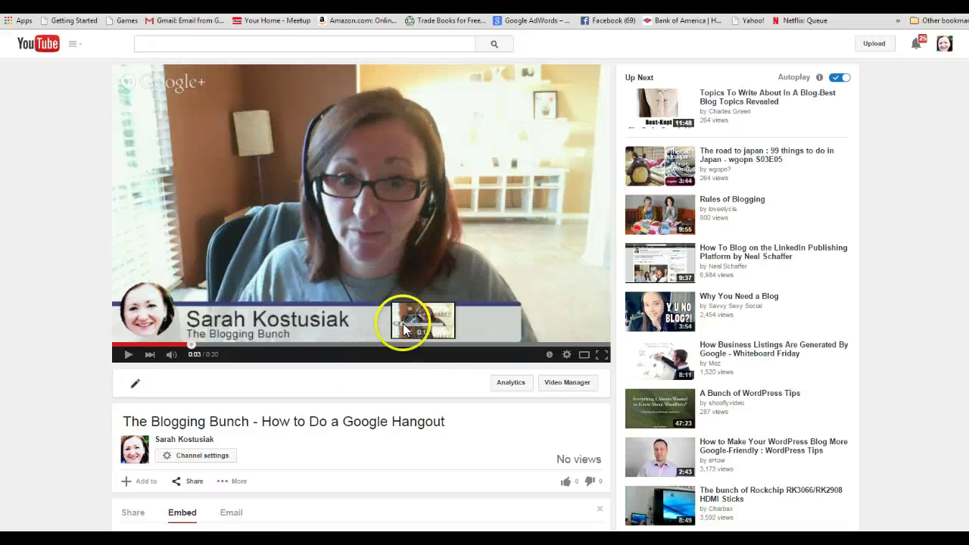